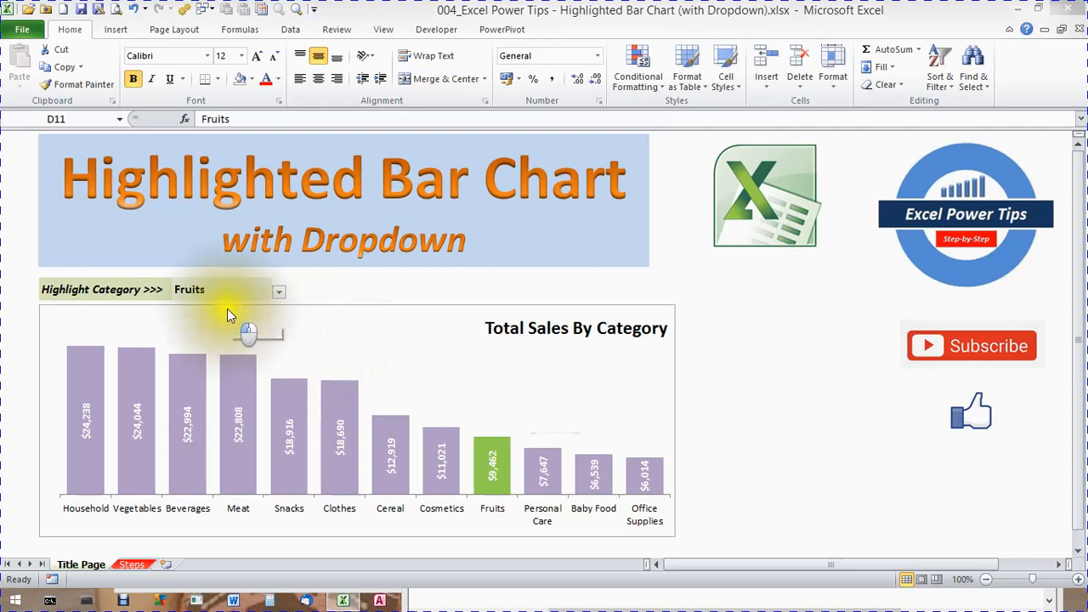
- Choose Clothes as the highlighted category for the bar chart on the Title Page sheet
click(280, 294)
click(279, 294)
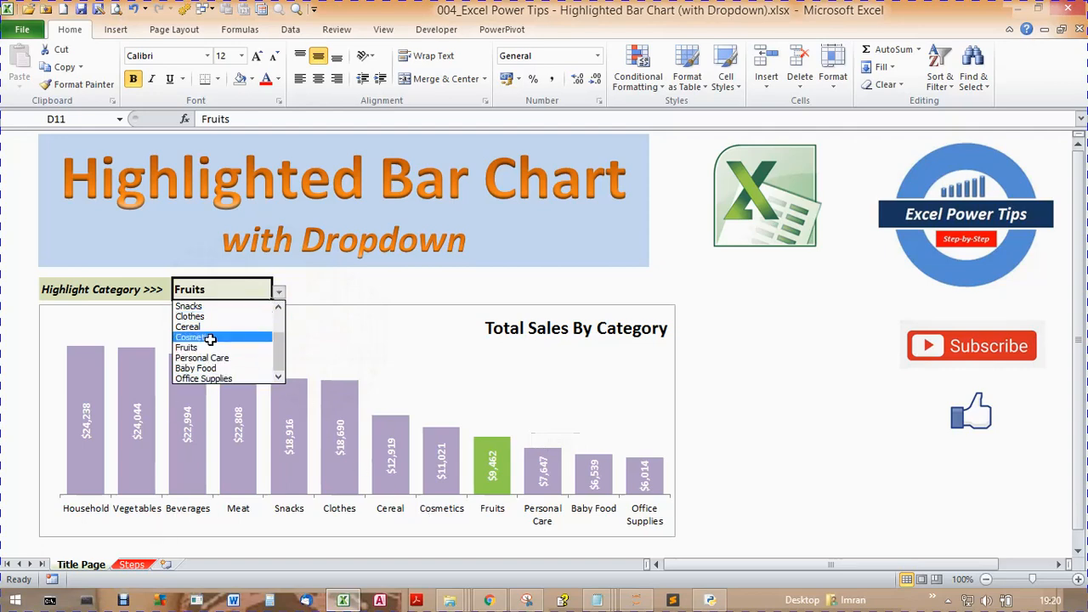
click(194, 316)
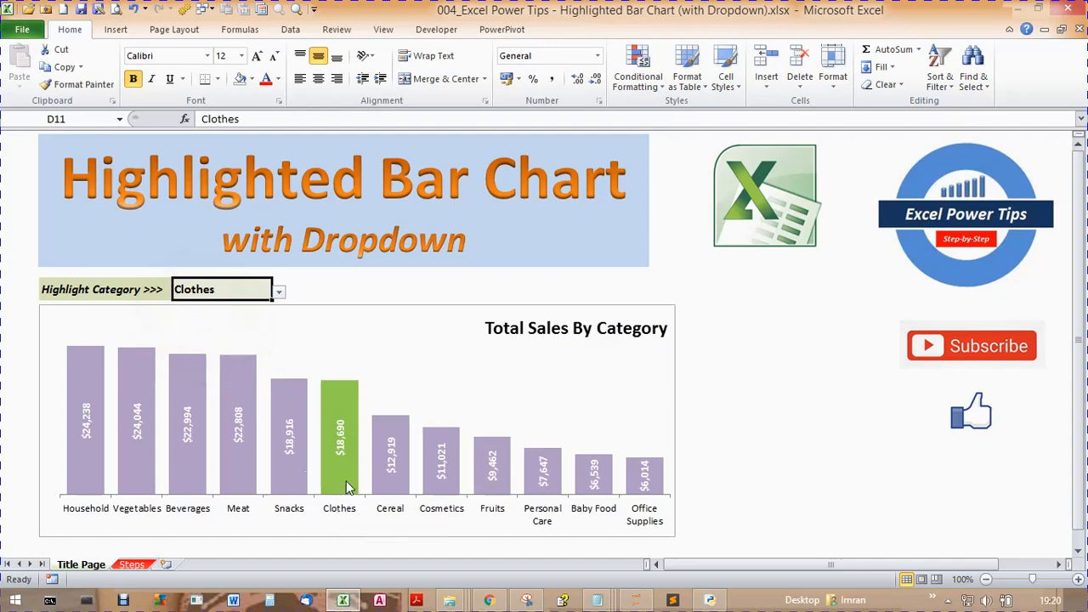
mouse_move(346, 487)
- On the Steps sheet, examine the Category and Total Revenue data table and the Stack 1 formula in C4
click(133, 564)
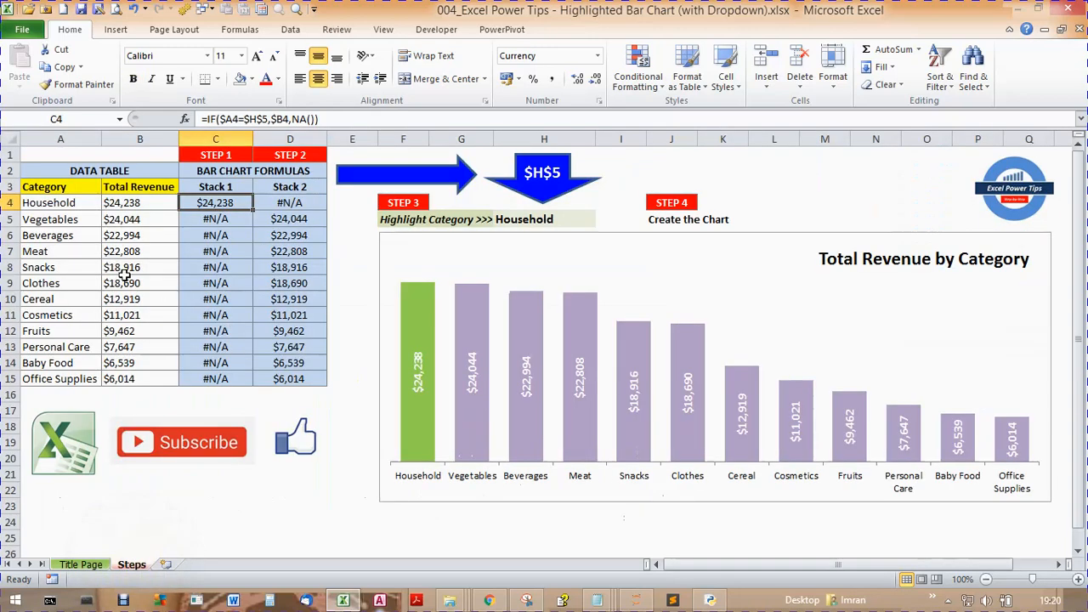
drag(51, 204, 129, 380)
click(74, 189)
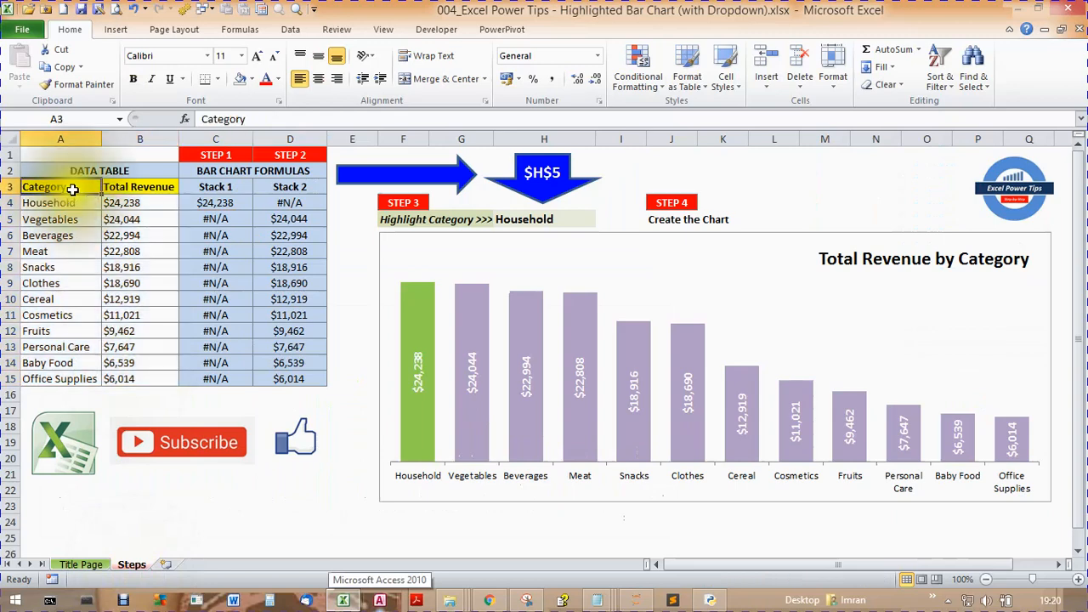
click(119, 189)
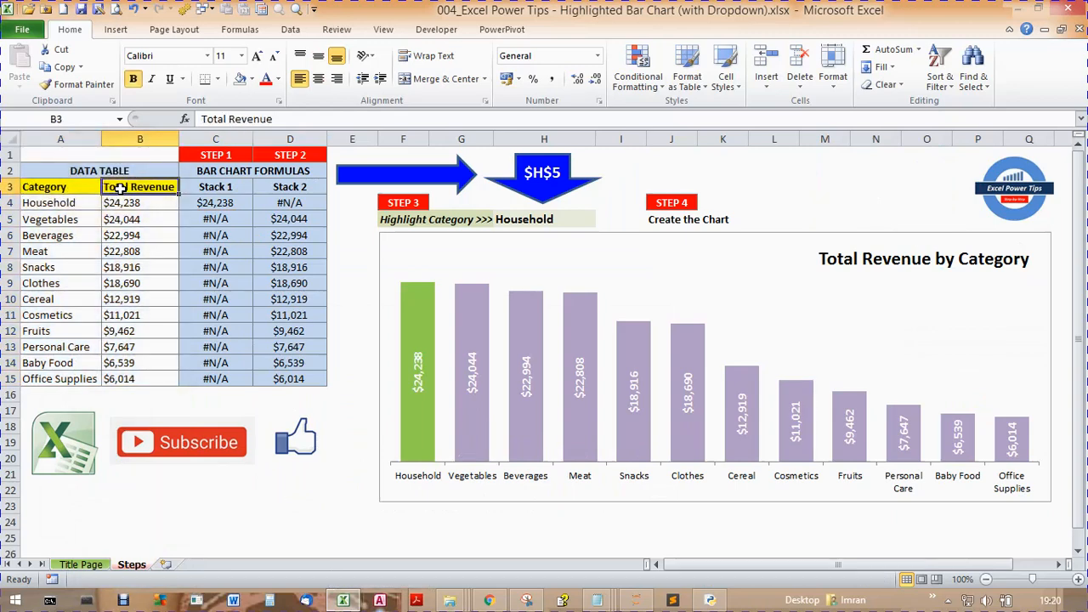
click(126, 217)
click(227, 189)
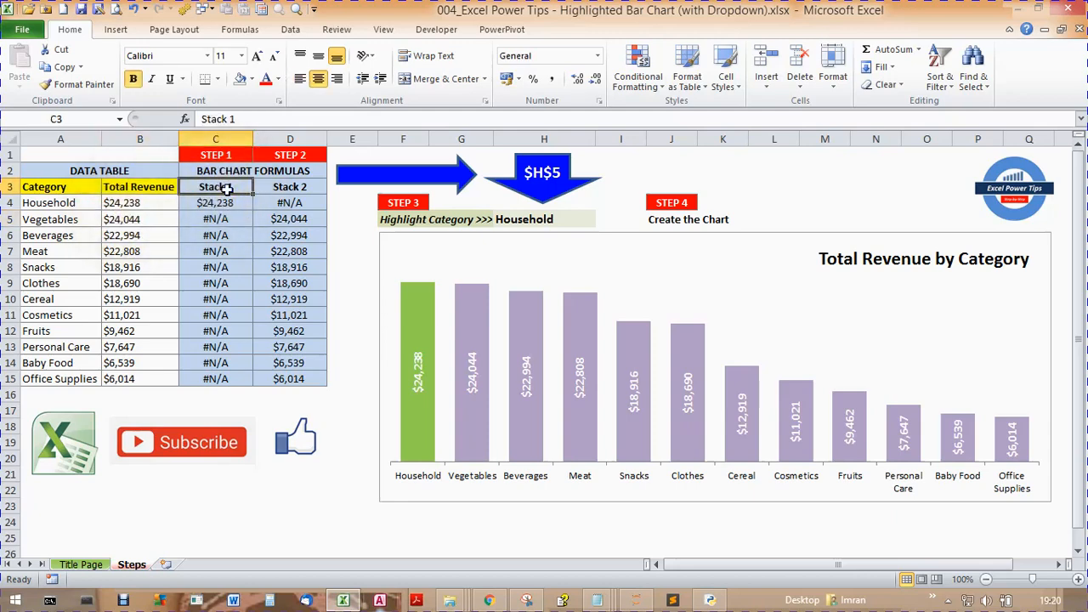
click(225, 205)
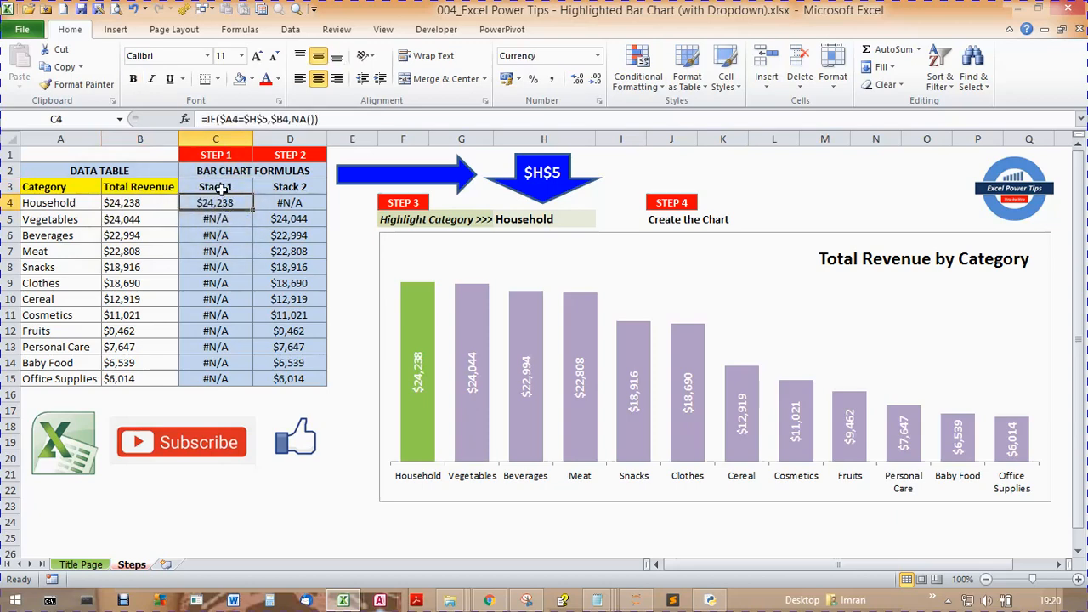
click(219, 187)
click(222, 203)
- Set cell H5's data validation to a List with the category names in =$A$4:$A$15 as its source
click(543, 189)
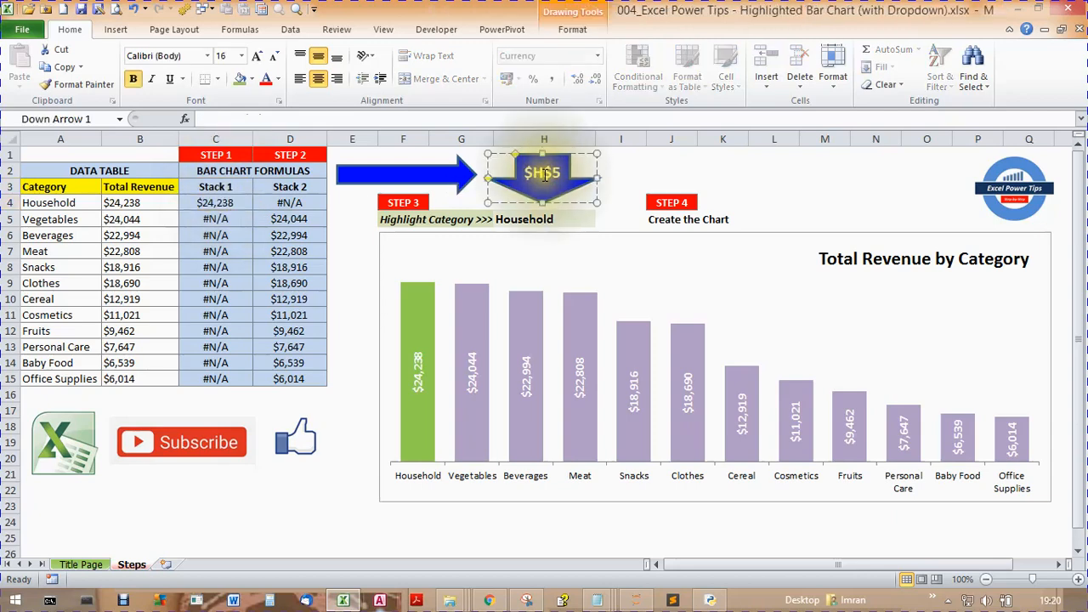
click(540, 218)
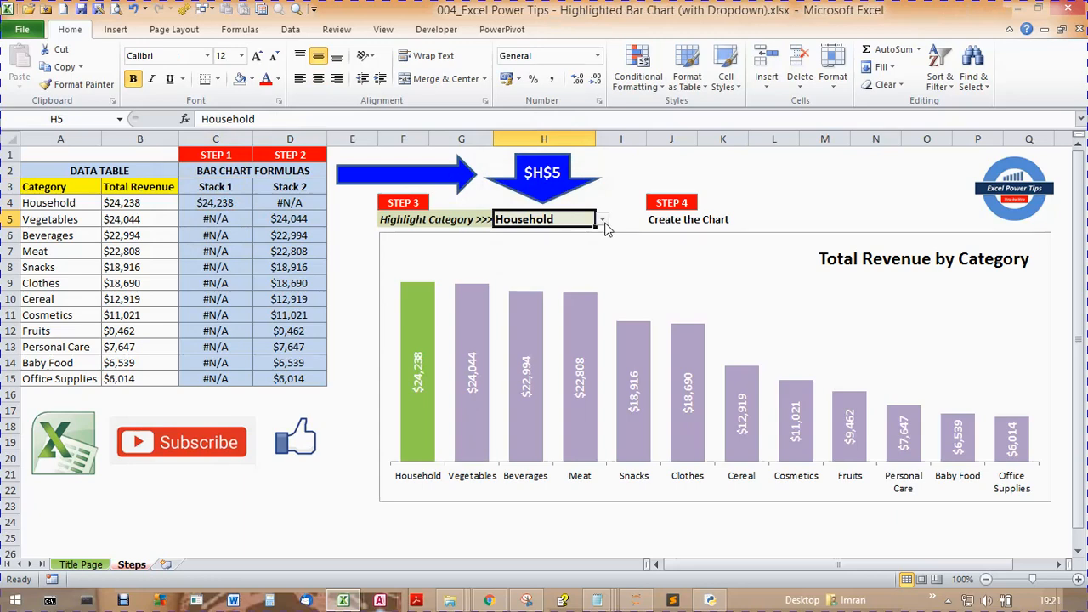
click(290, 33)
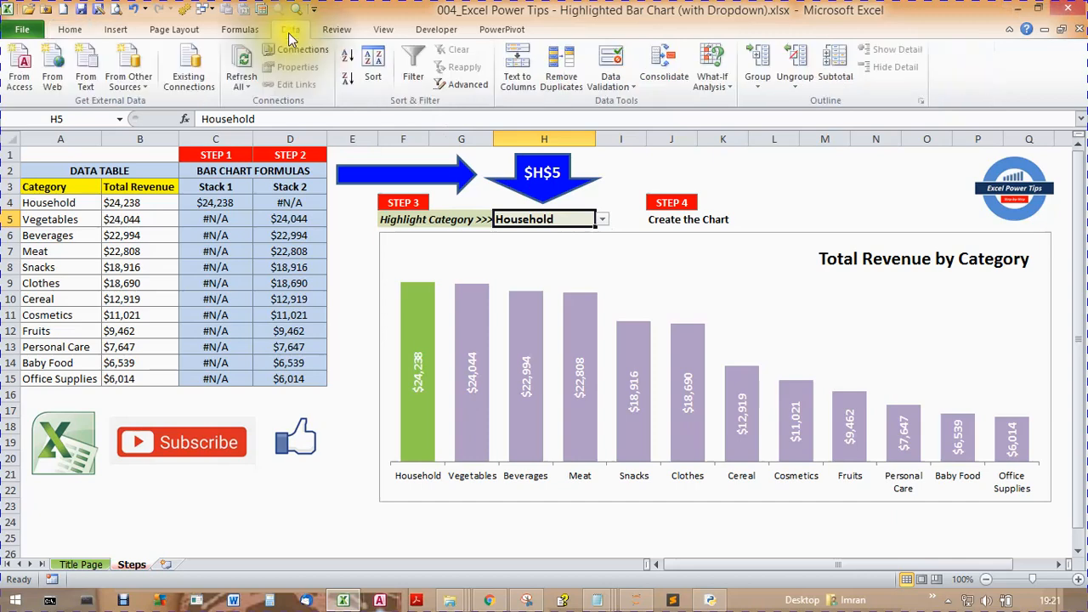
click(626, 86)
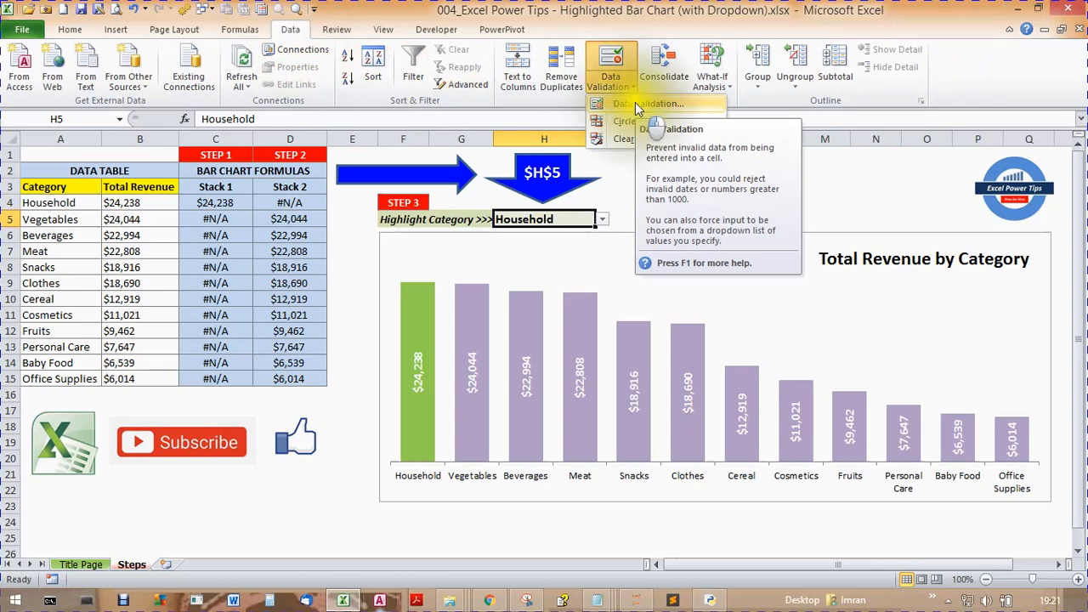
click(636, 104)
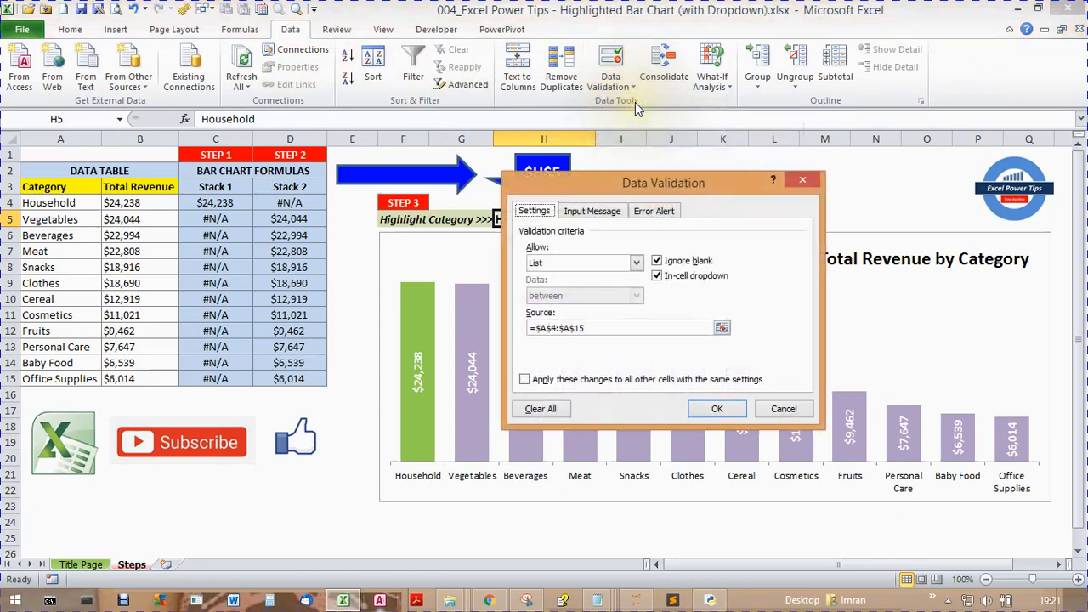
click(637, 264)
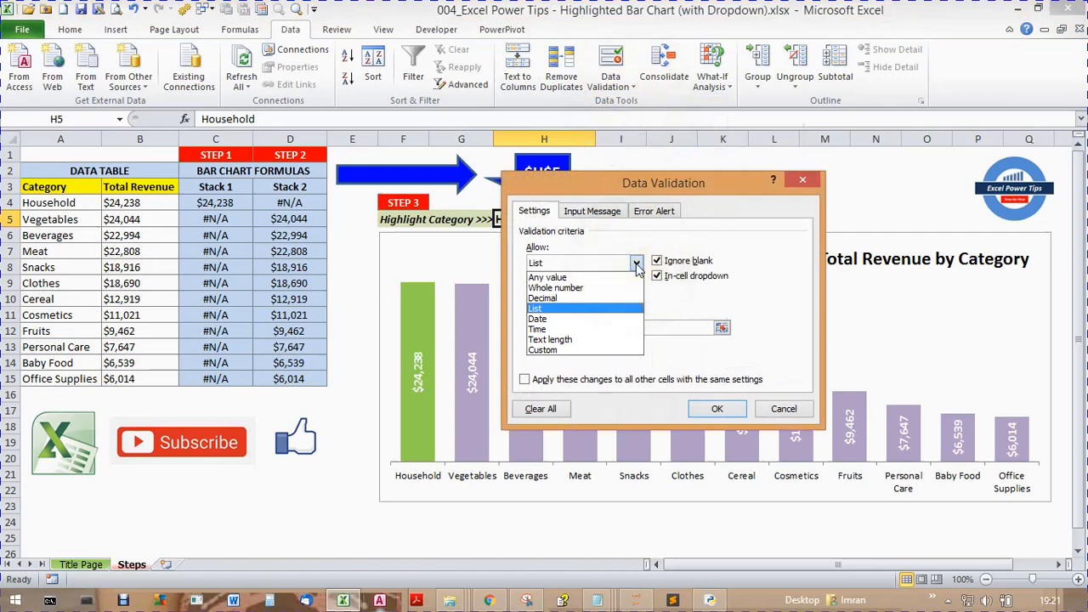
click(637, 264)
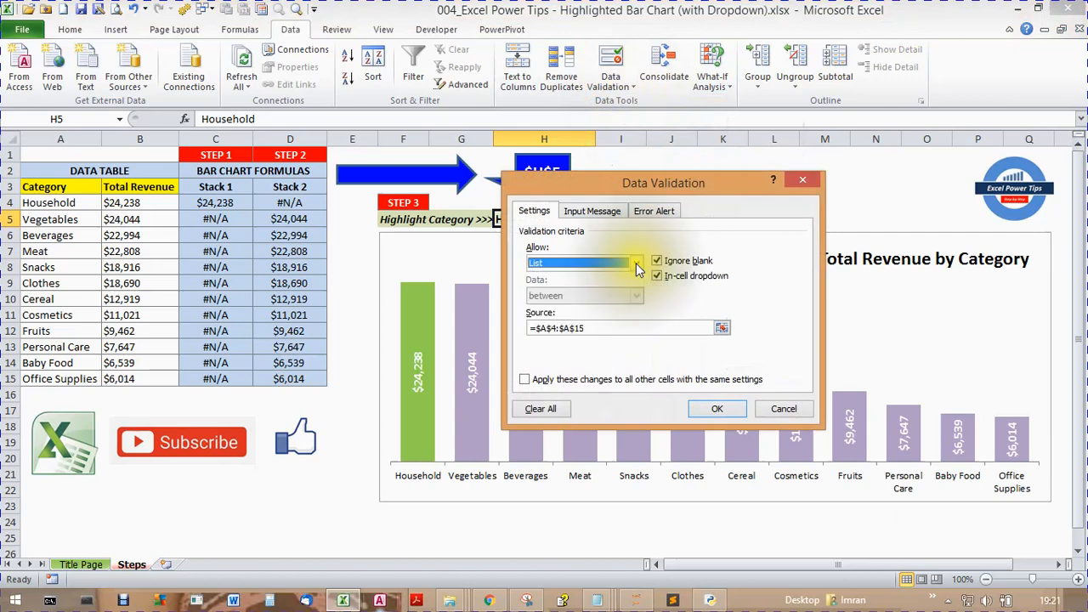
click(721, 329)
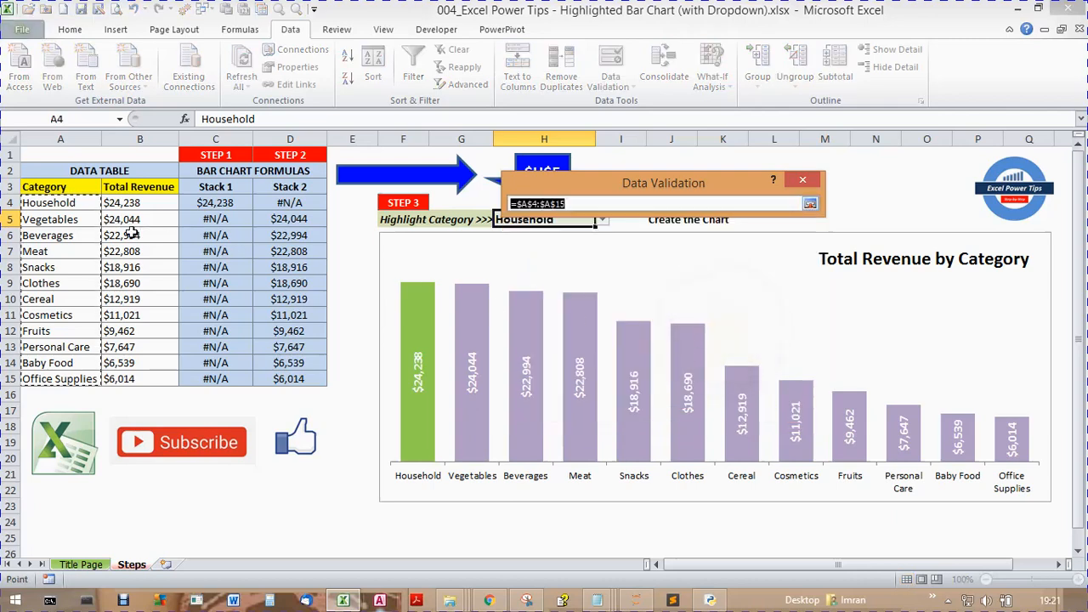
drag(38, 203, 73, 380)
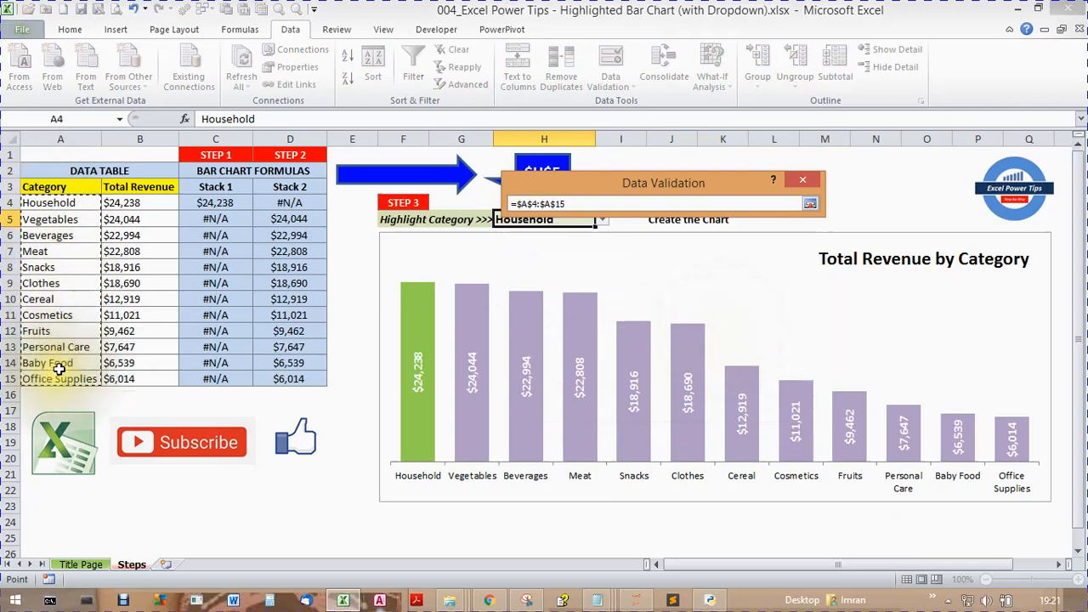
click(811, 204)
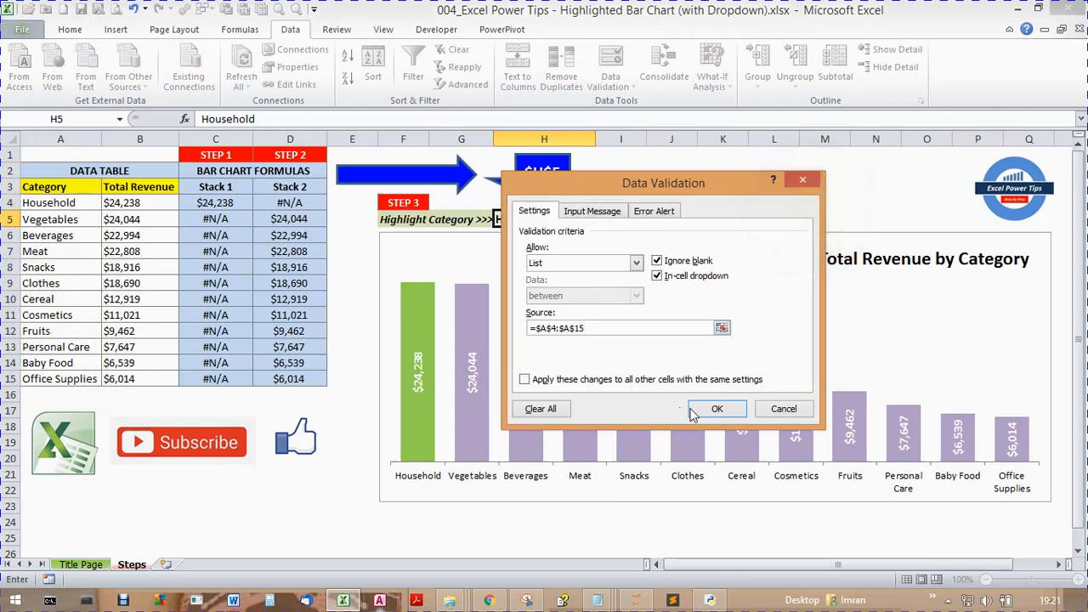
click(714, 545)
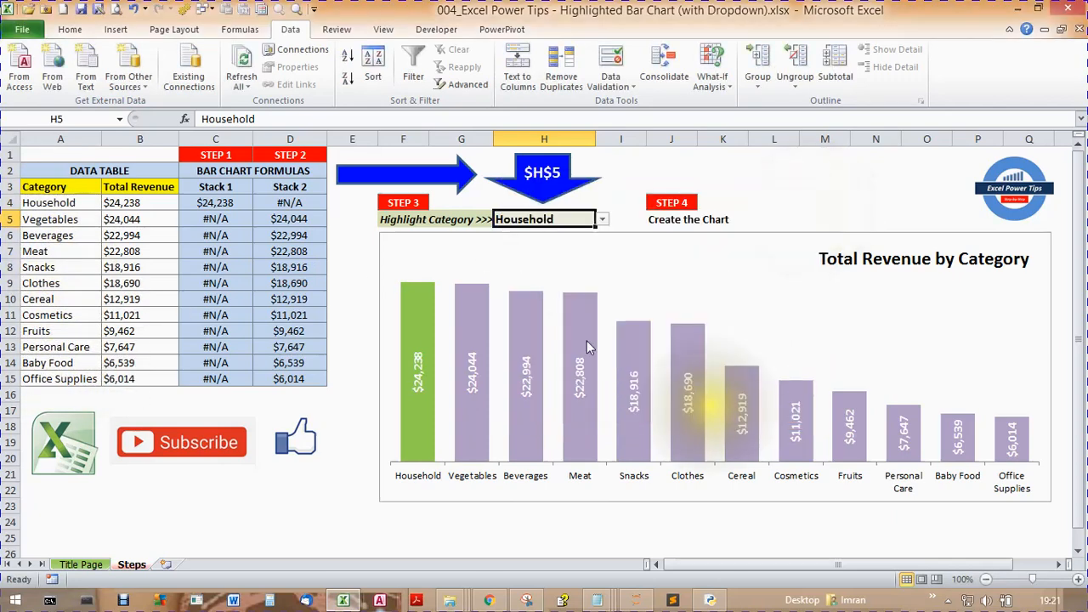
- Examine the Stack 1 formula in C4 together with its referenced category cell A4 and selection cell H5
click(219, 202)
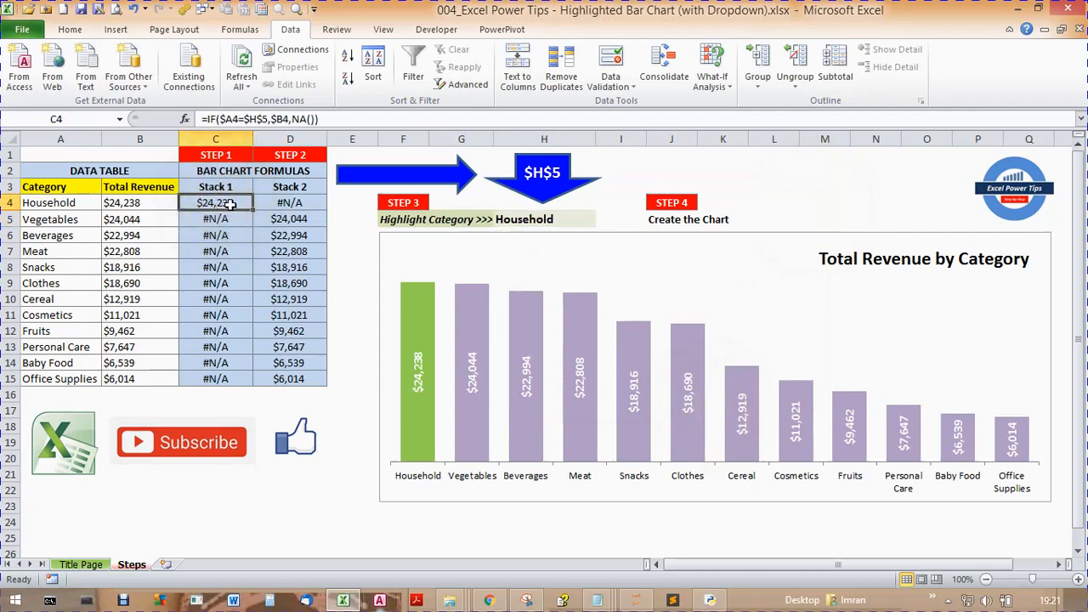
click(61, 202)
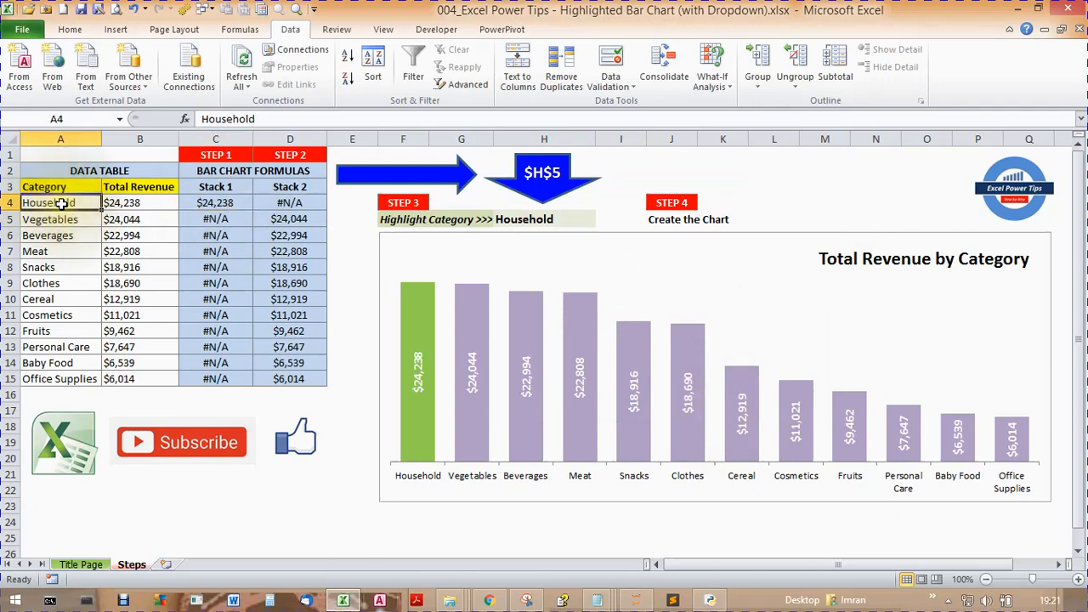
click(212, 203)
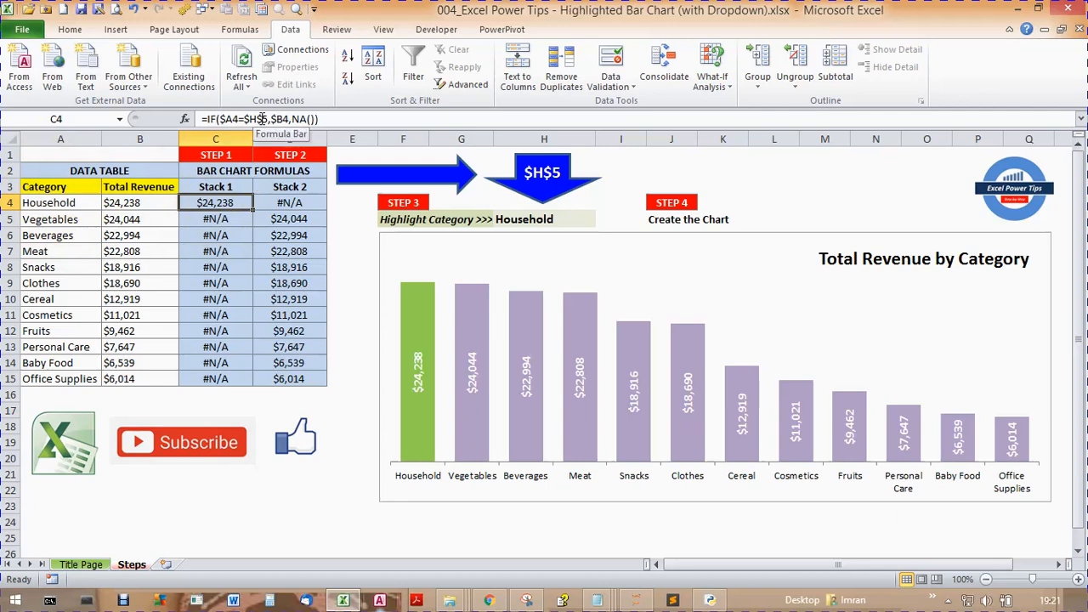
click(536, 220)
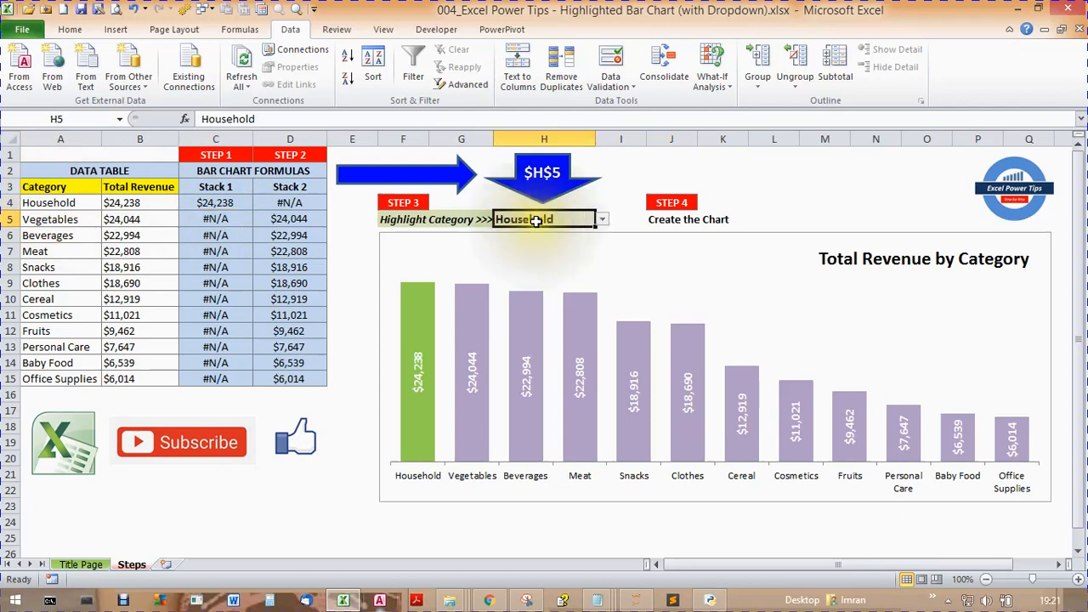
click(209, 200)
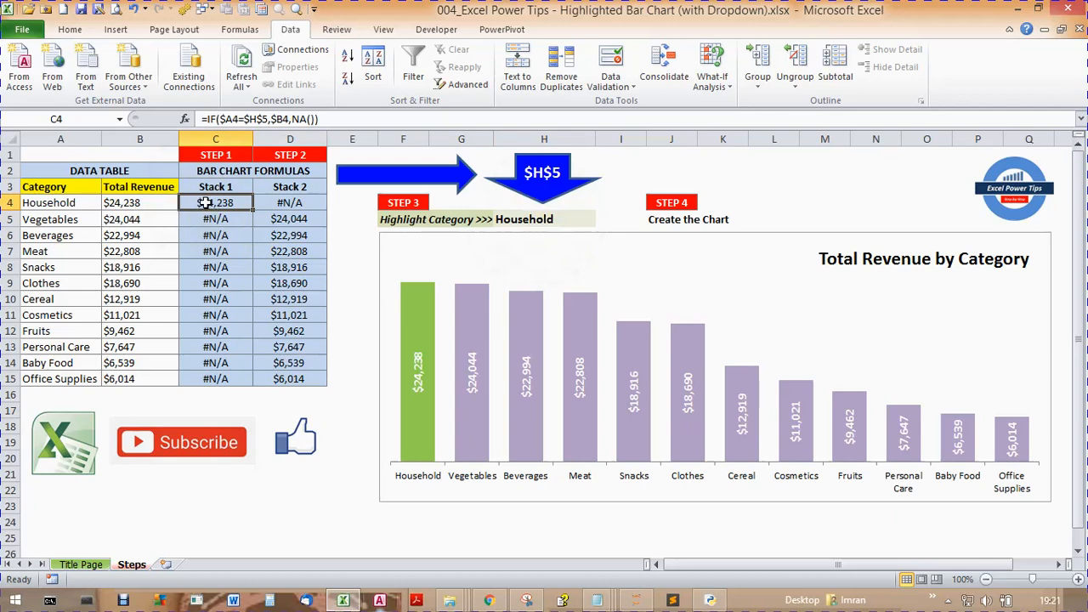
click(206, 203)
- Choose Meat as the highlighted category in cell H5
click(534, 219)
click(603, 221)
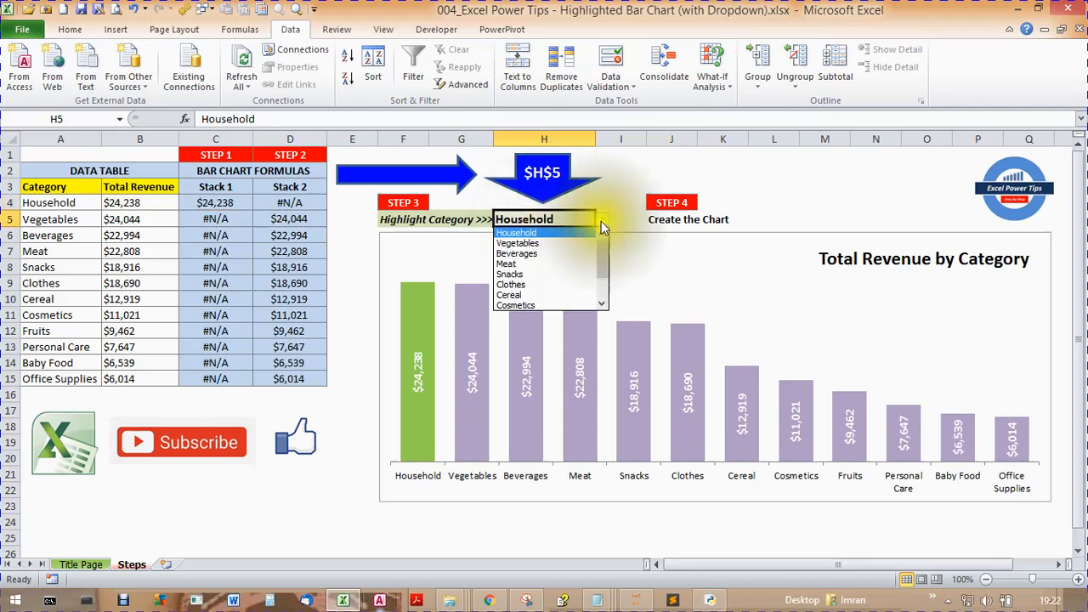
click(554, 264)
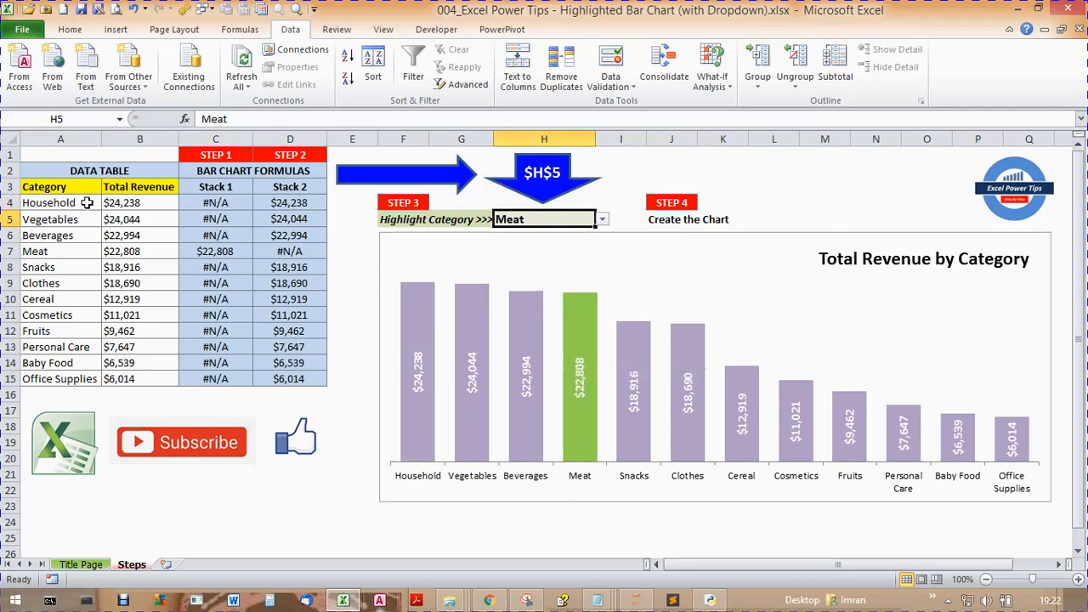
- Compare the Stack 1 formulas for Household and Meat, and inspect the Meat bar in the chart
click(208, 206)
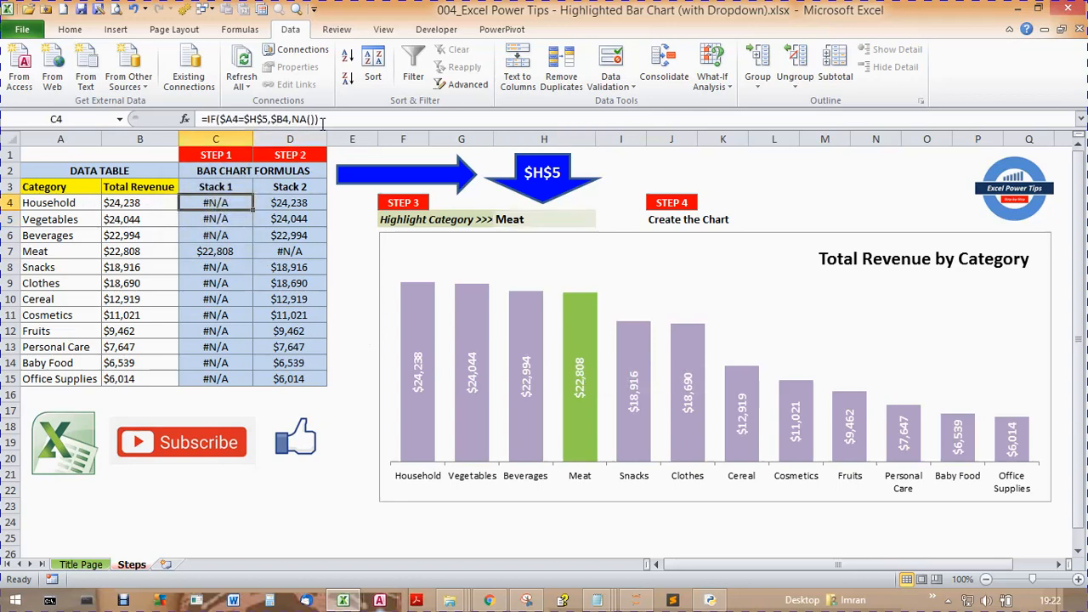
click(233, 251)
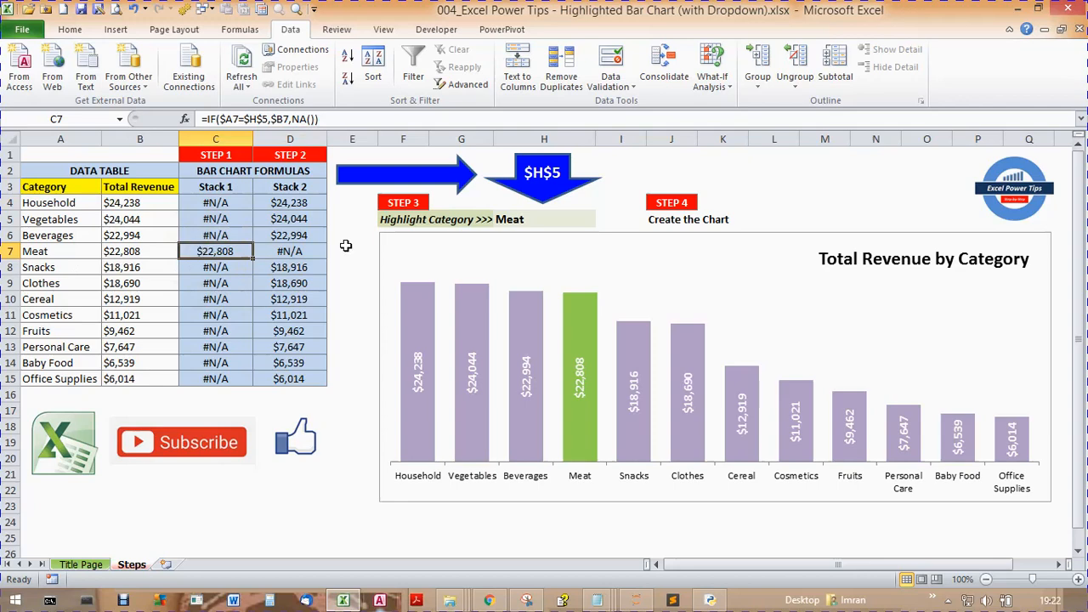
mouse_move(593, 460)
mouse_move(594, 409)
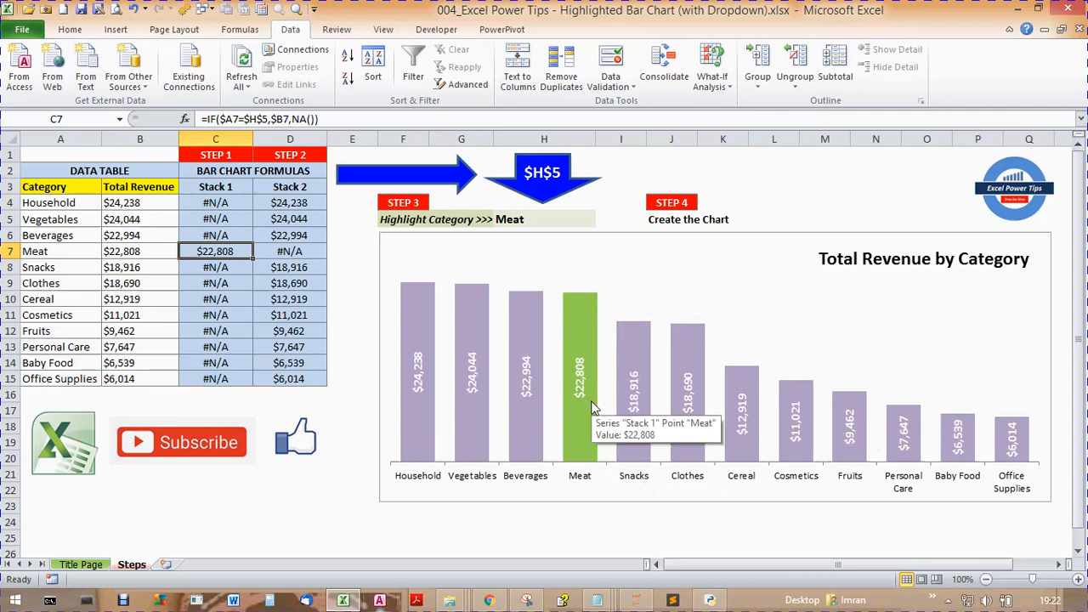
- Examine the Stack 2 ISERROR formulas in D4 and D7 against the Stack 1 cells C4 and C7
click(231, 204)
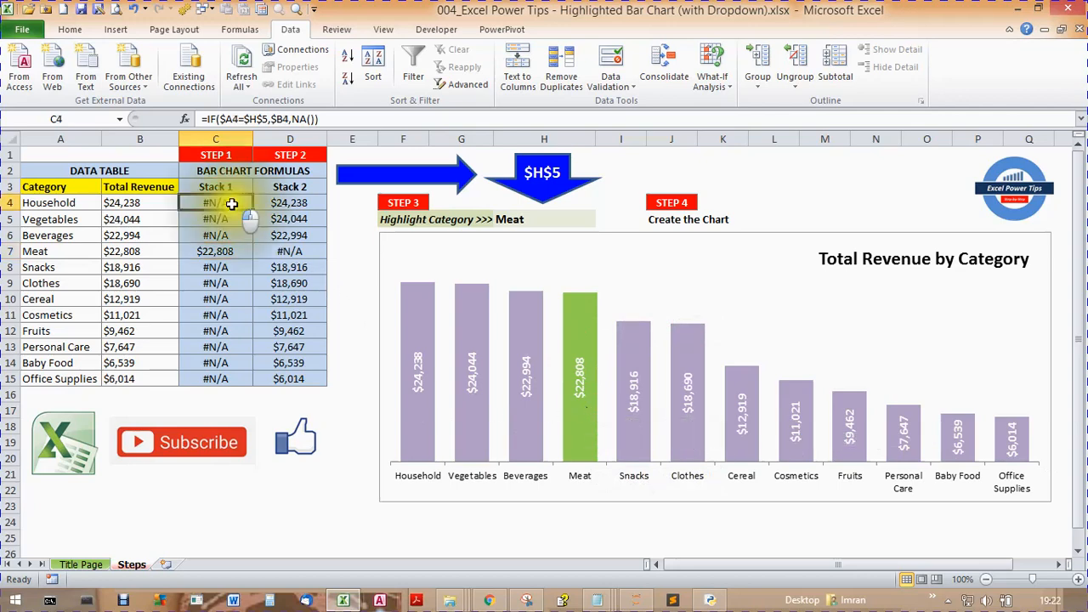
click(290, 203)
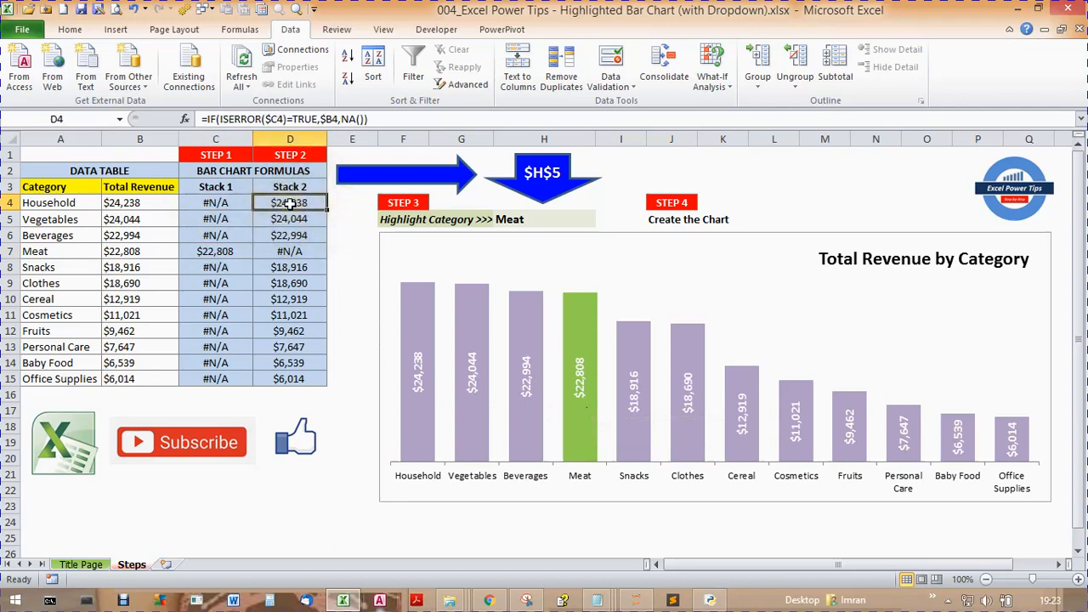
click(239, 207)
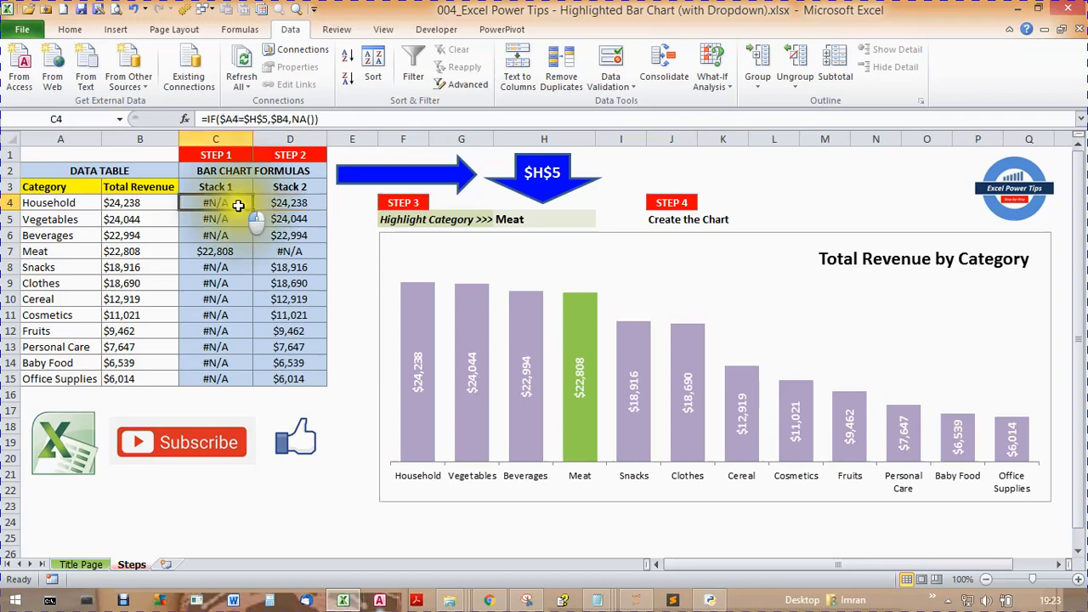
click(282, 204)
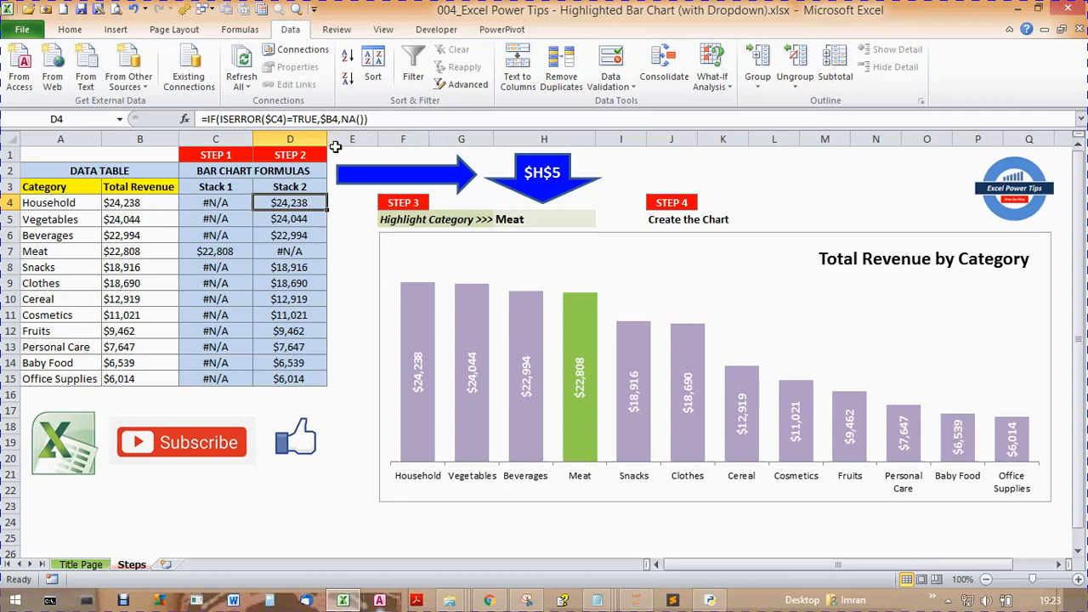
click(295, 252)
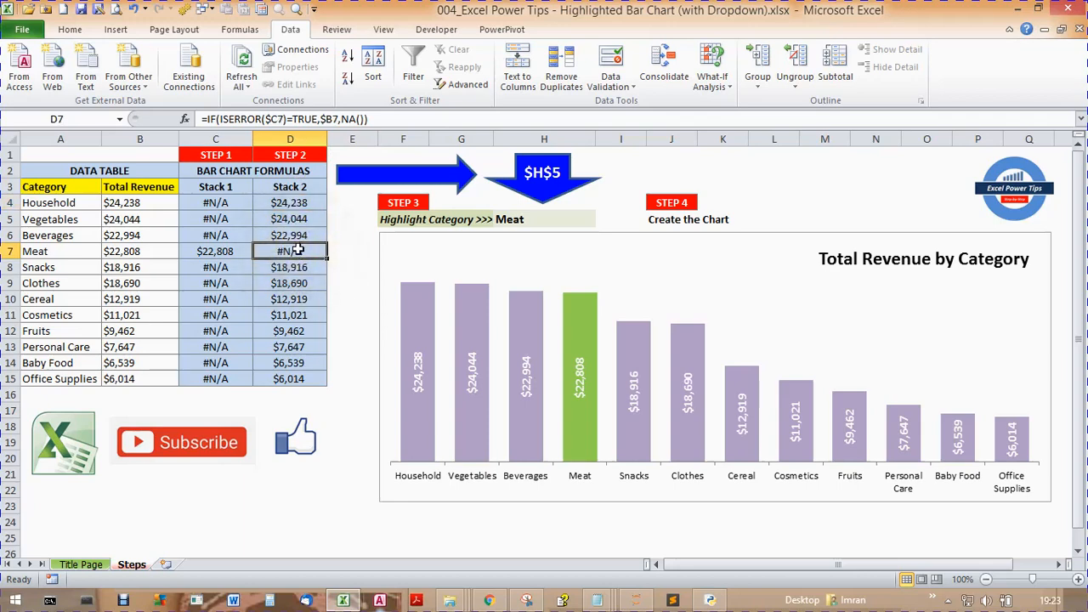
click(221, 251)
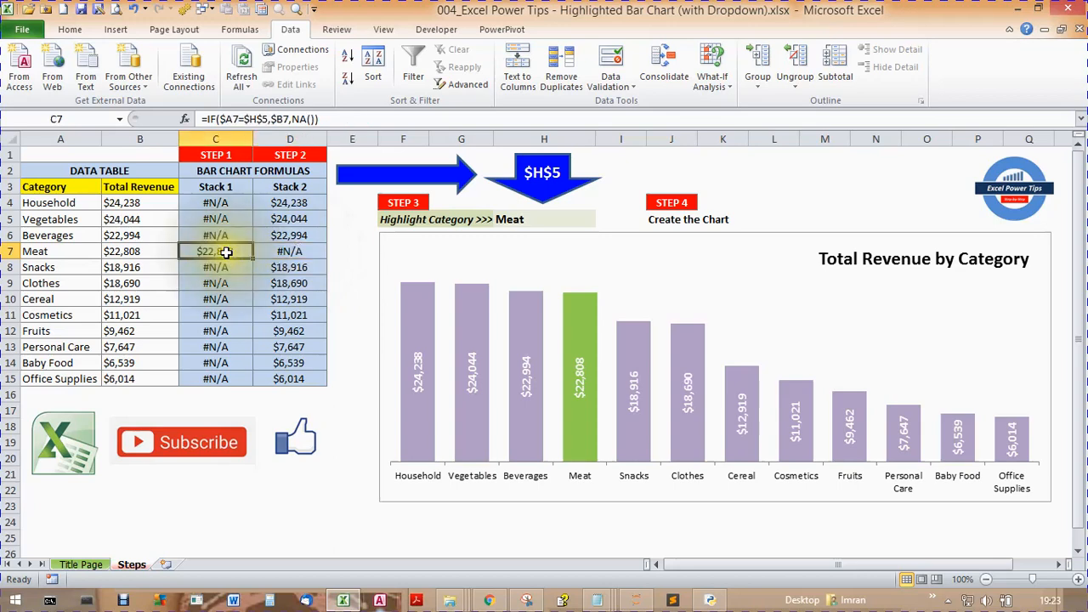
click(284, 245)
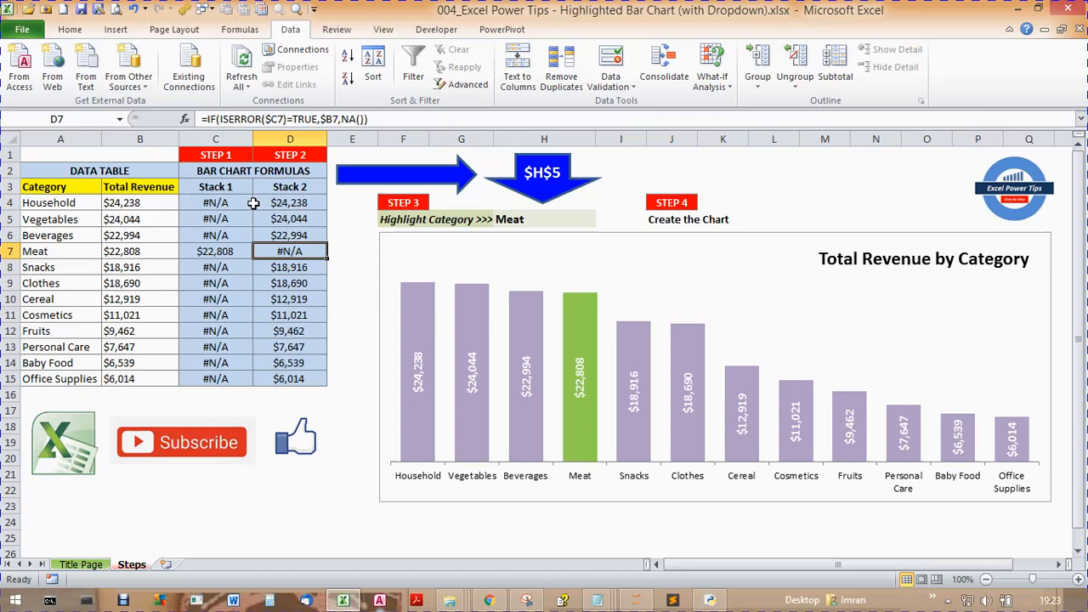
- View the category dropdown list in the Highlight Category cell H5
click(516, 223)
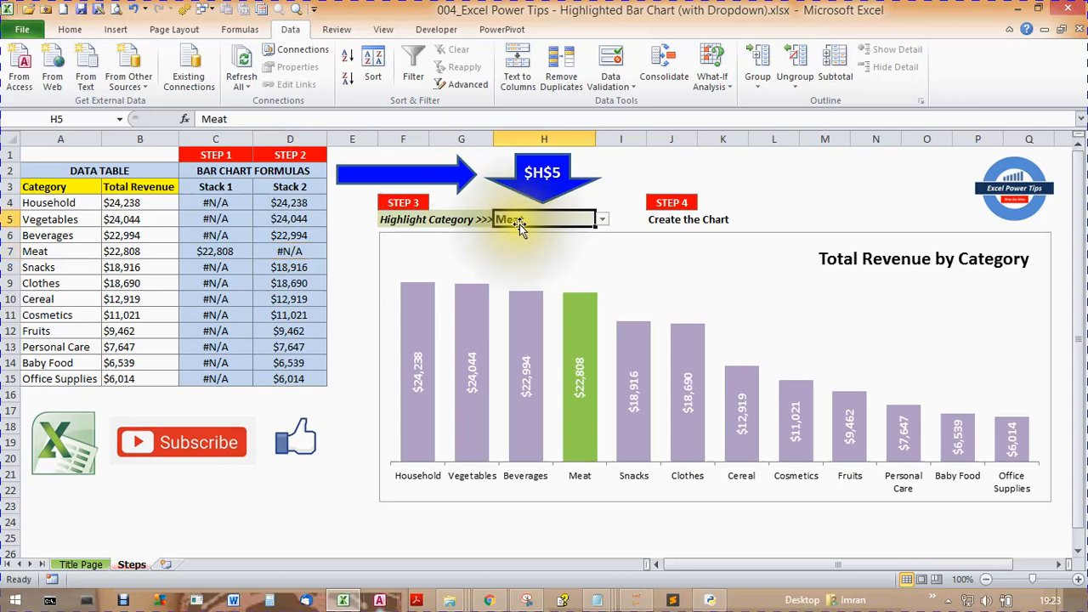
click(601, 221)
click(601, 221)
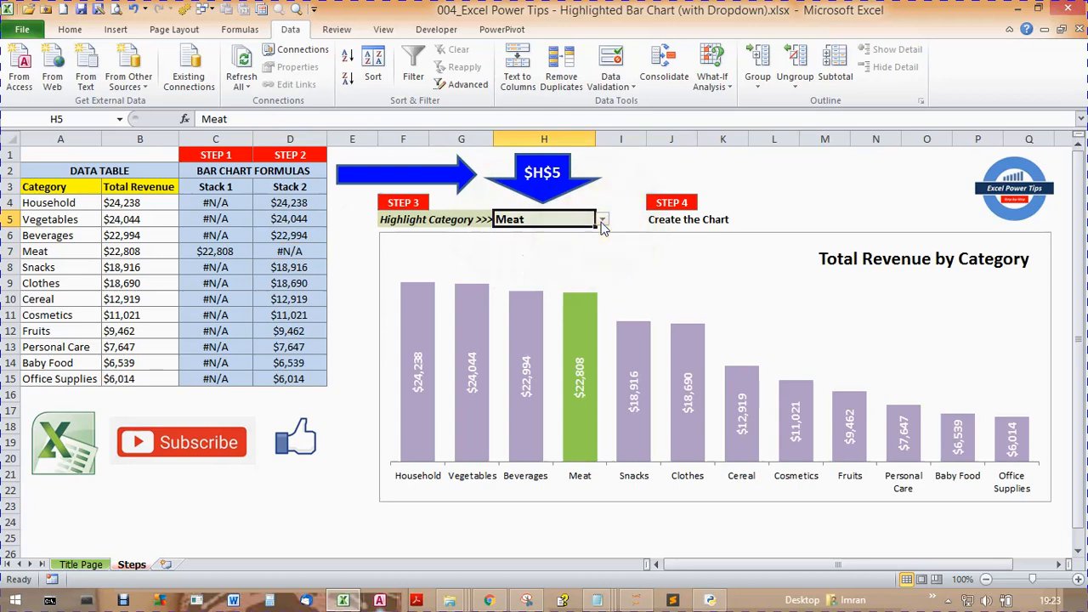
- Select the revenue chart and look up the 2-D Stacked Column type among the column chart options without applying it
click(664, 267)
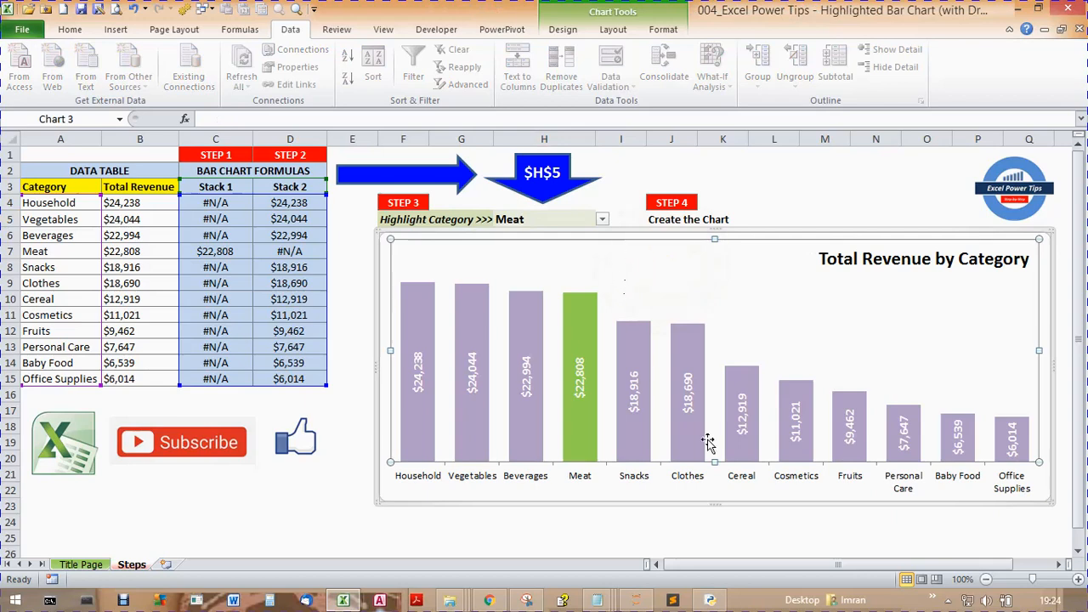
click(561, 31)
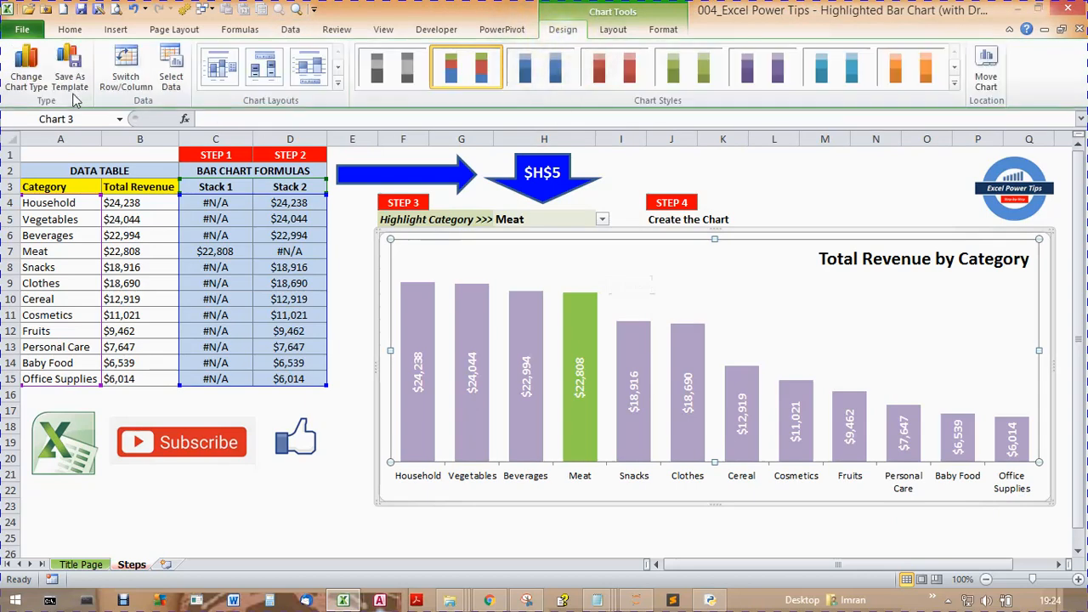
click(116, 29)
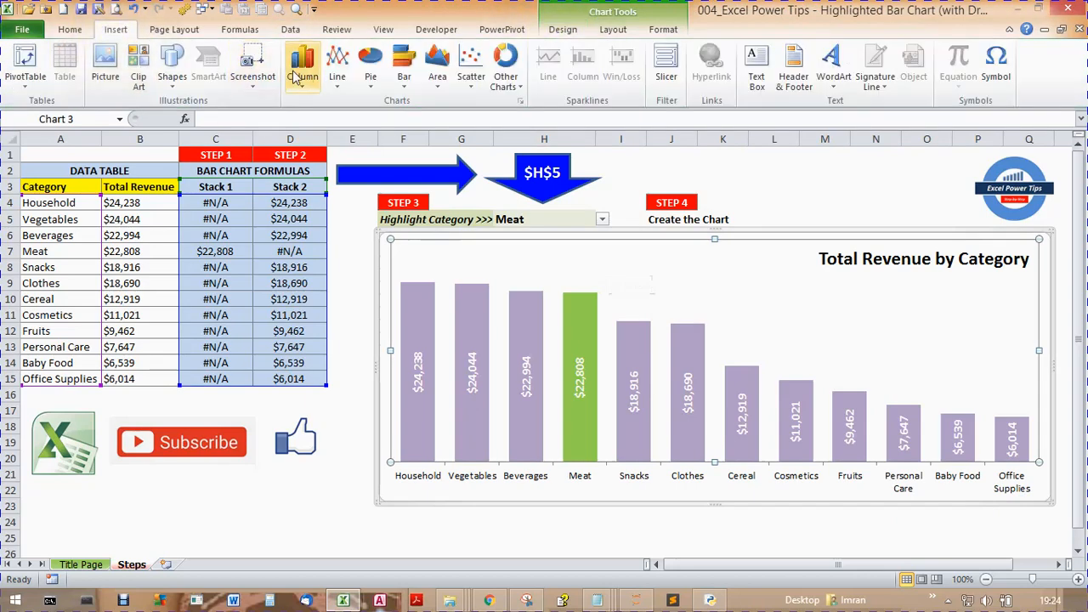
click(302, 75)
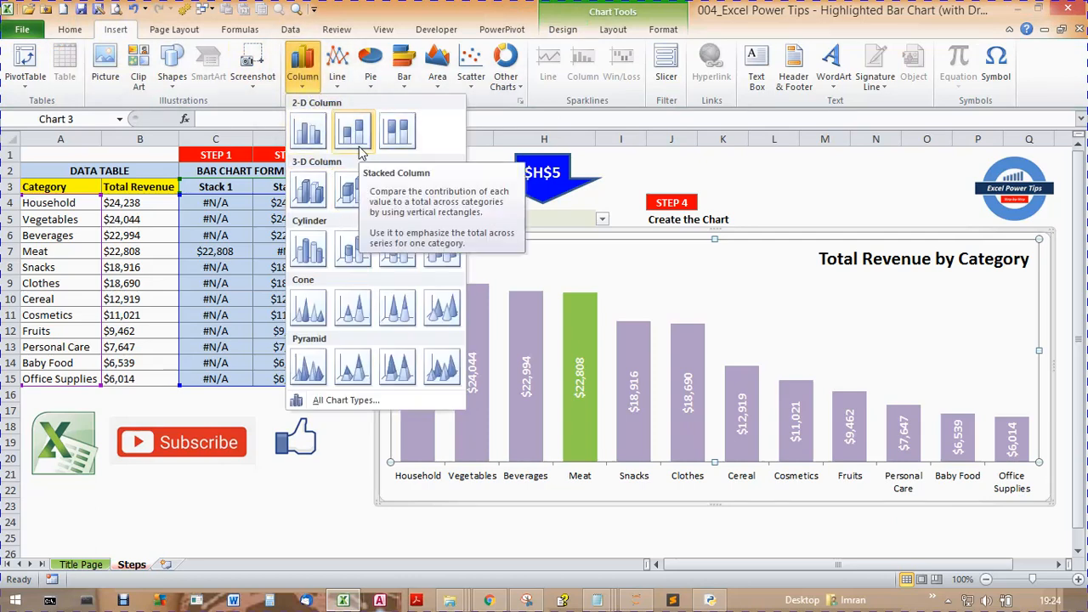
click(312, 85)
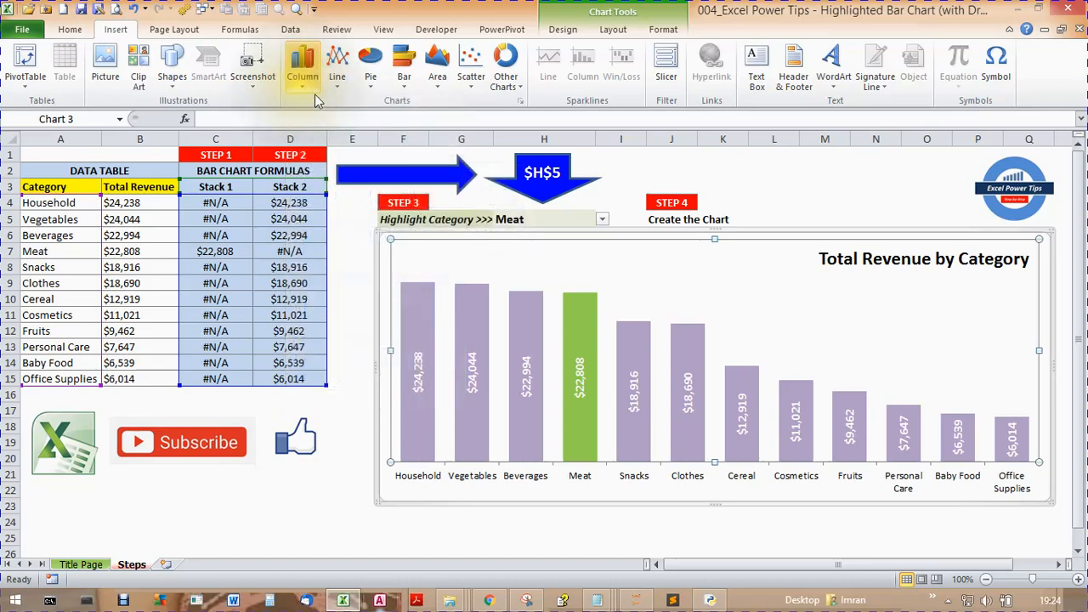
- Open the revenue chart's data source settings and review the Stack 1 and Stack 2 series entries
right_click(623, 251)
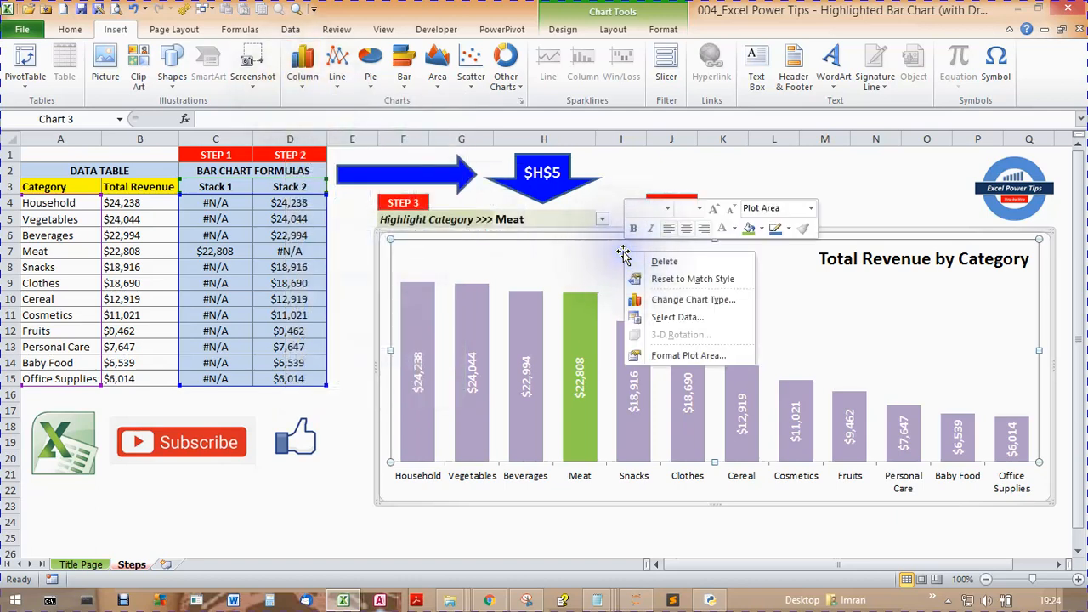
click(672, 318)
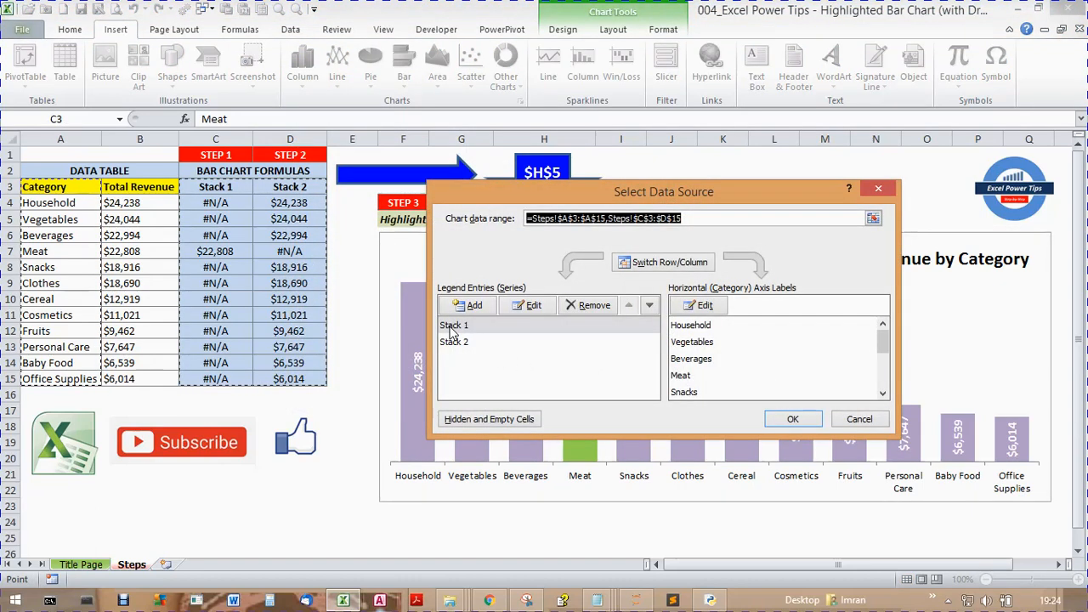
click(451, 328)
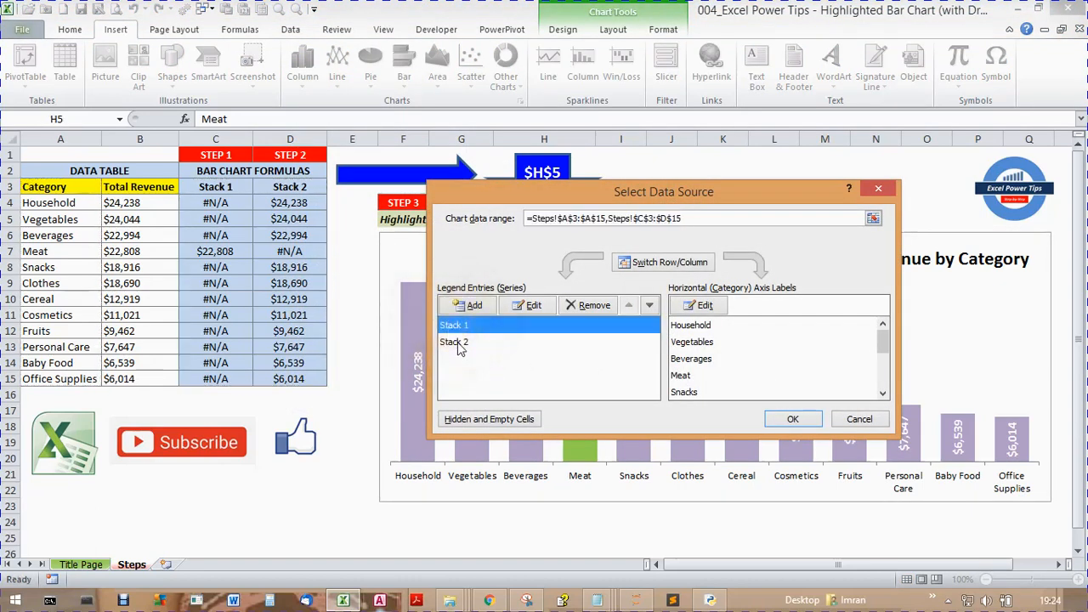
click(457, 342)
- Inspect the cell references for the Stack 1 series name and values, along with the category axis label range
click(453, 324)
click(527, 306)
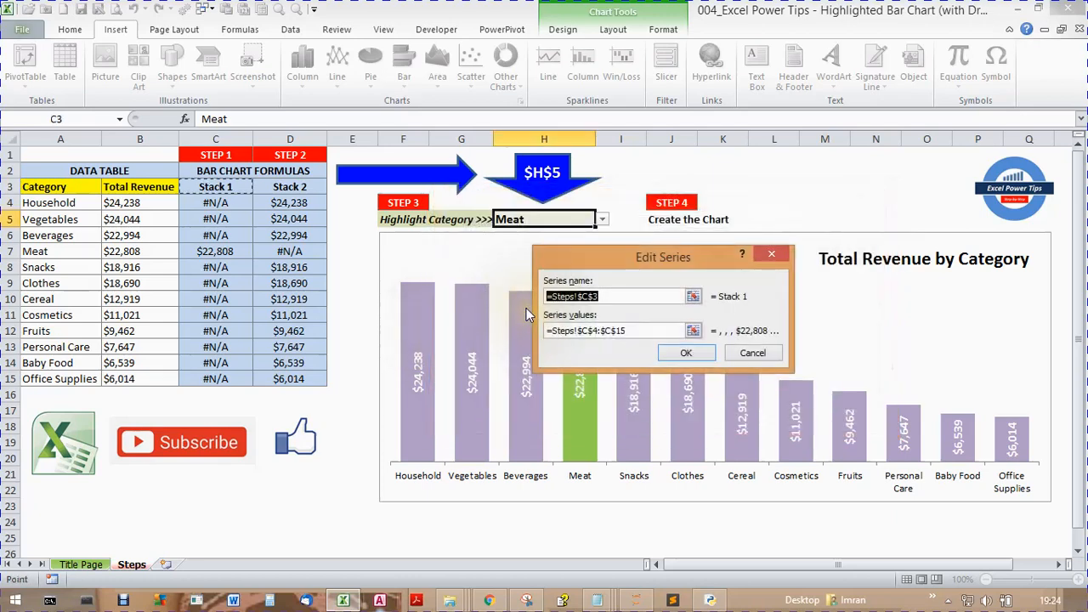
click(693, 296)
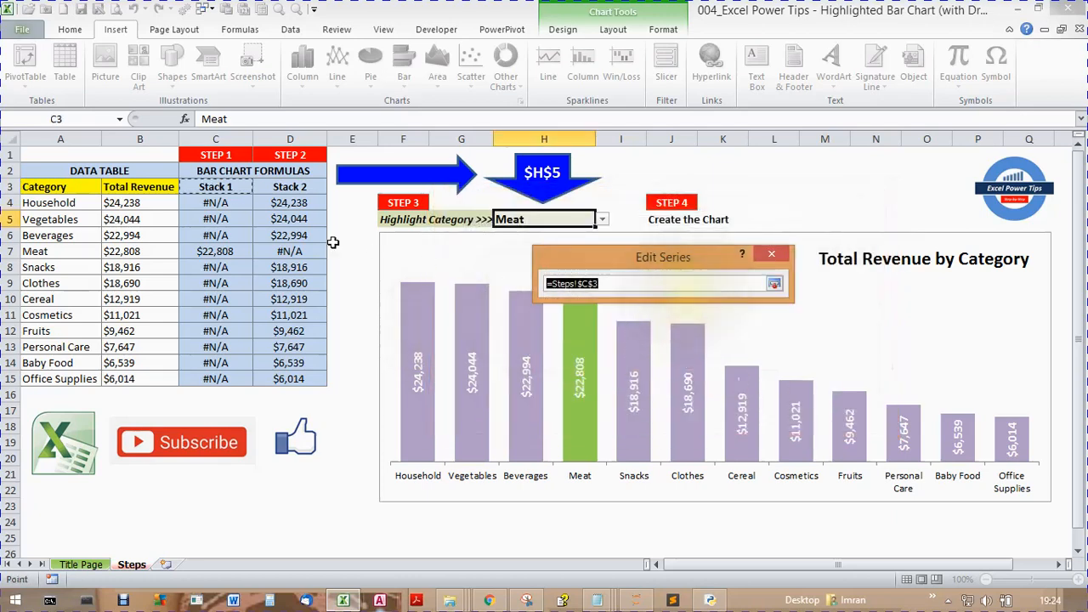
click(774, 284)
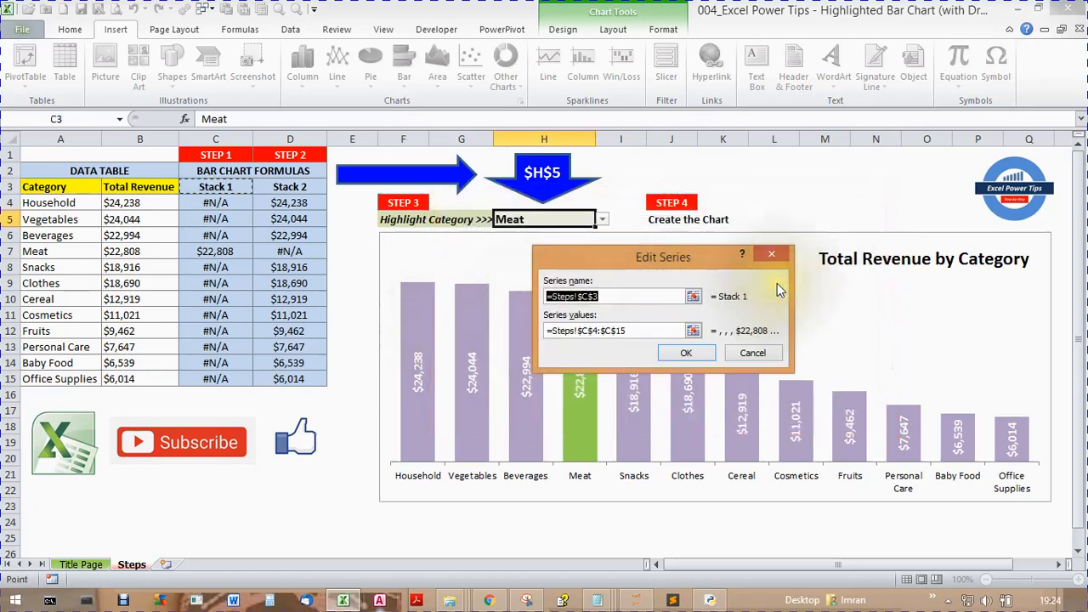
click(694, 330)
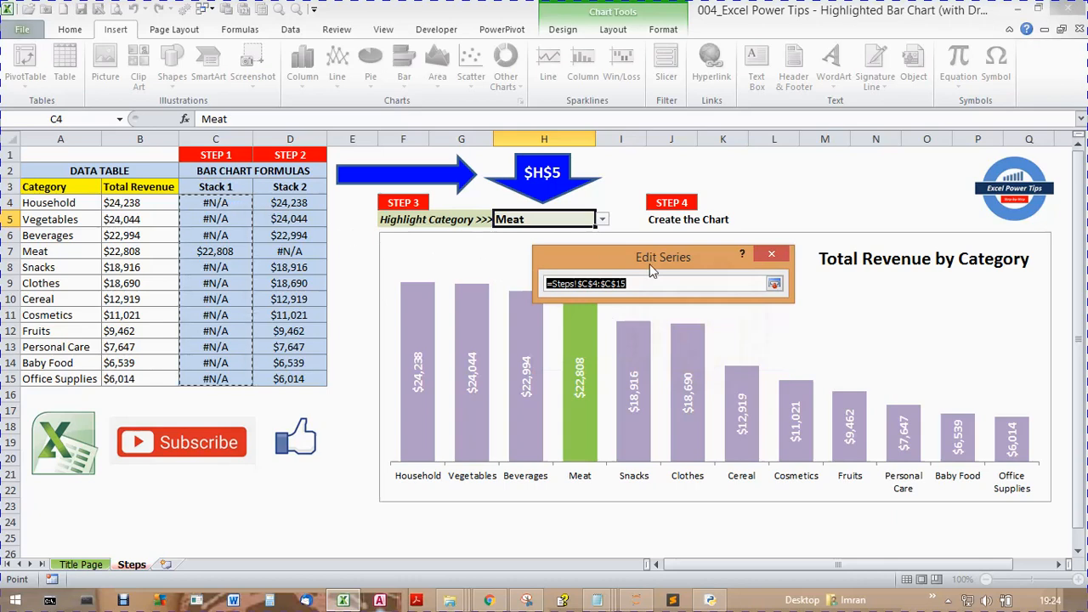
click(774, 284)
click(686, 354)
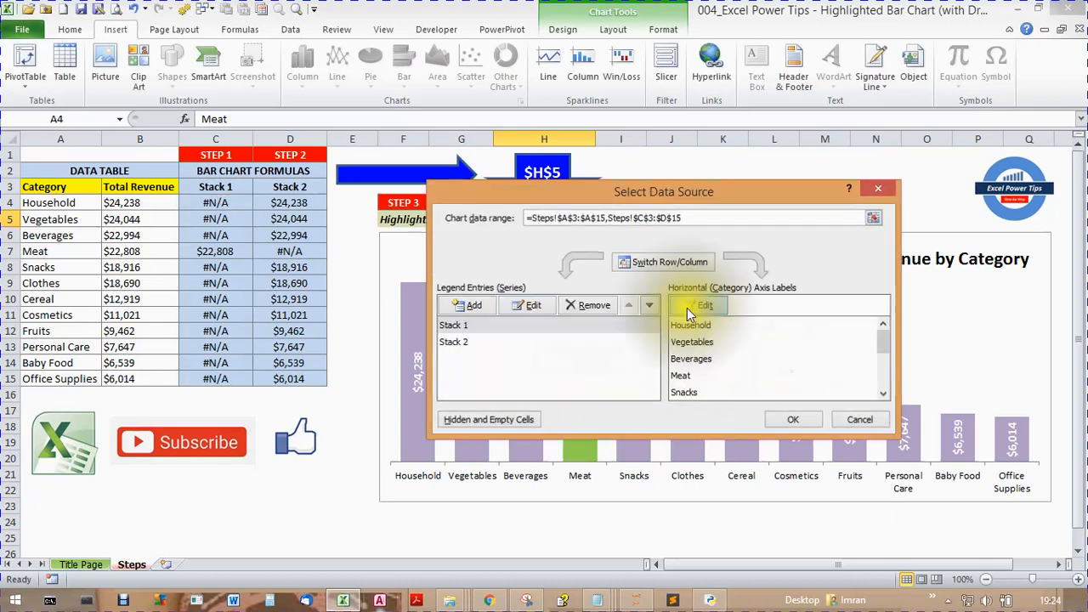
click(688, 306)
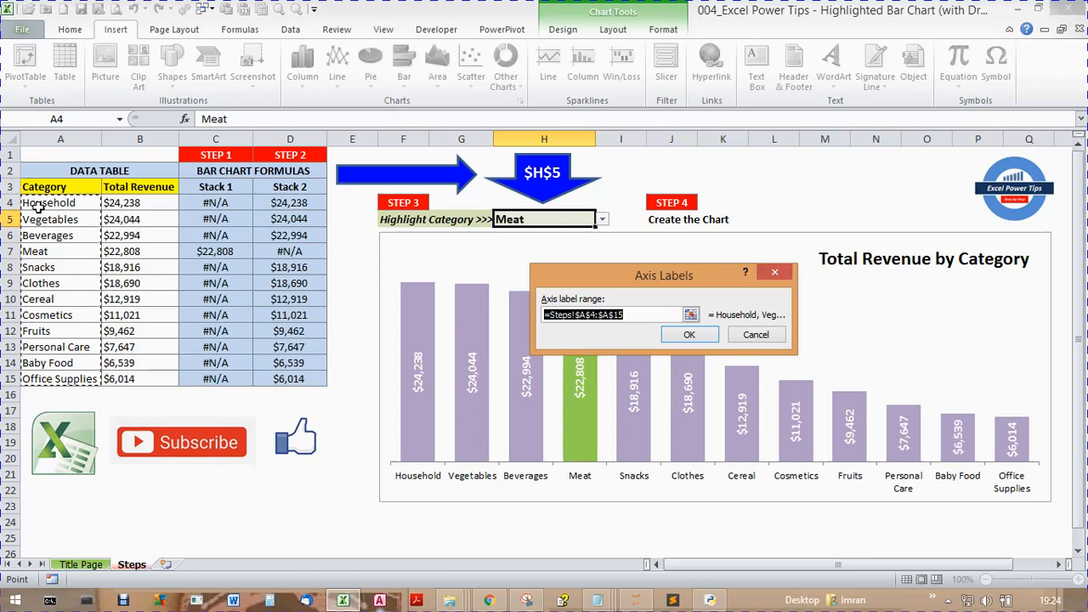
click(685, 336)
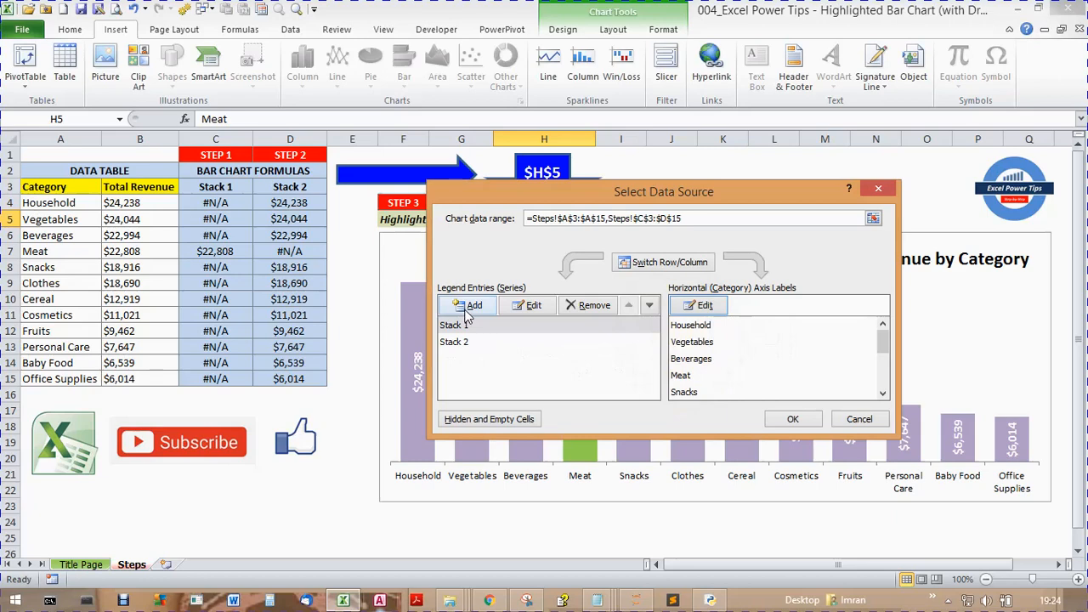
- Inspect the cell references used for the Stack 2 series name and series values
click(464, 343)
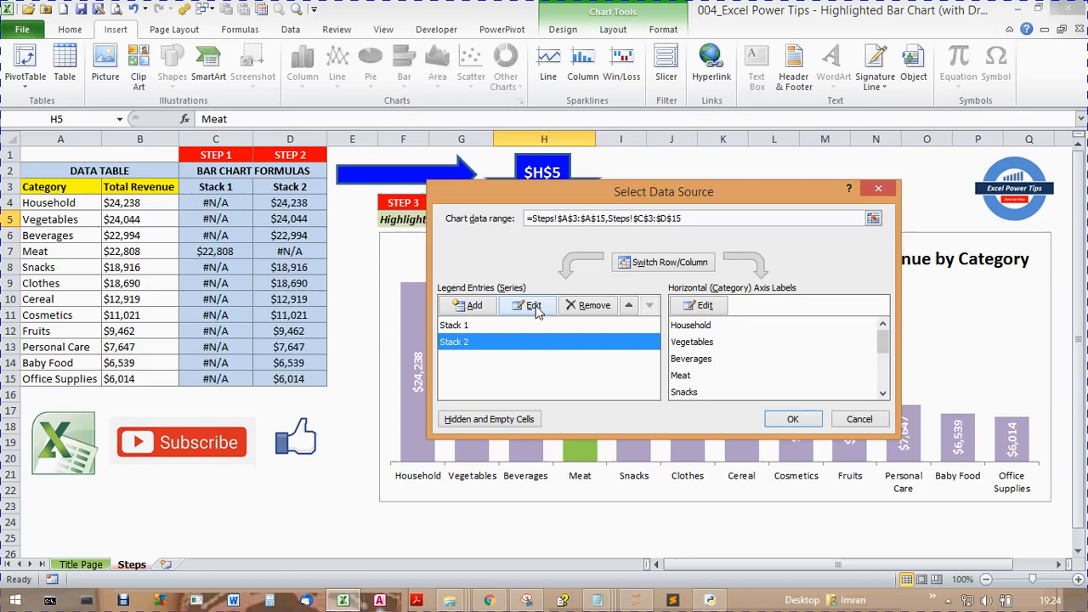
click(534, 307)
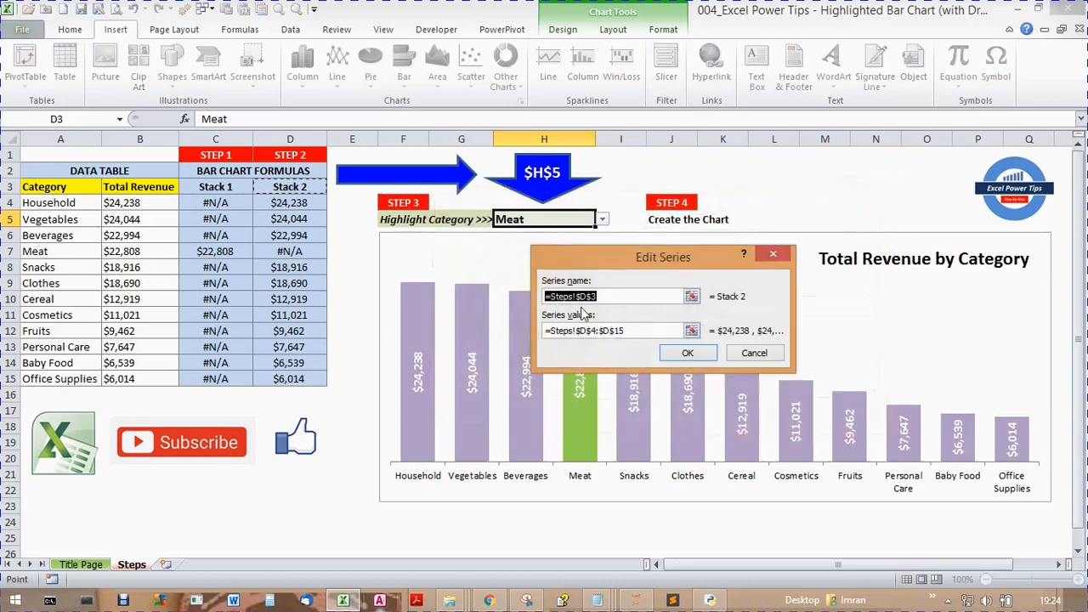
click(692, 298)
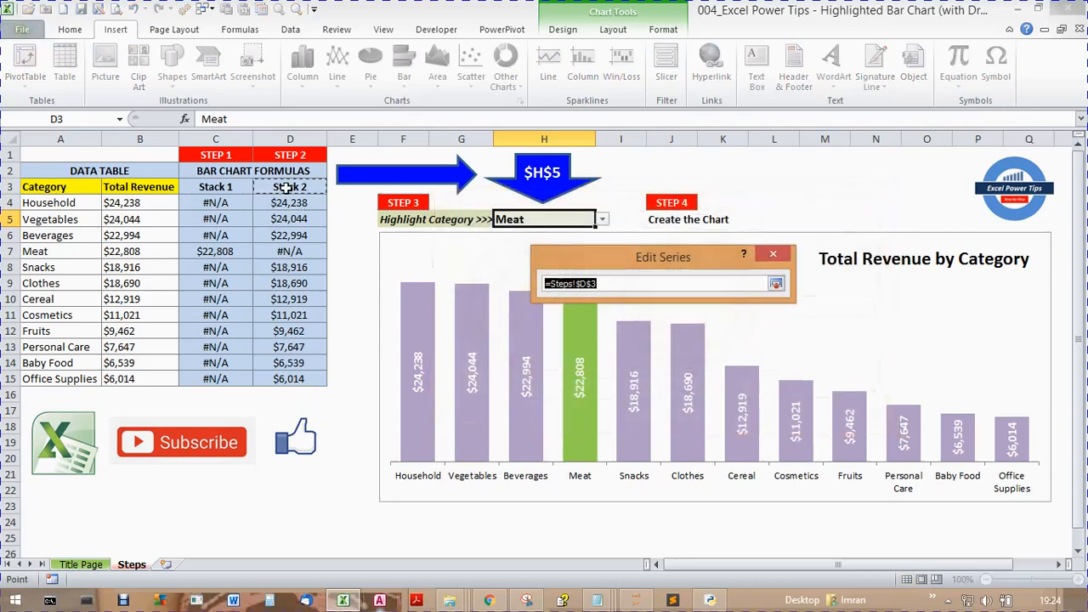
click(776, 283)
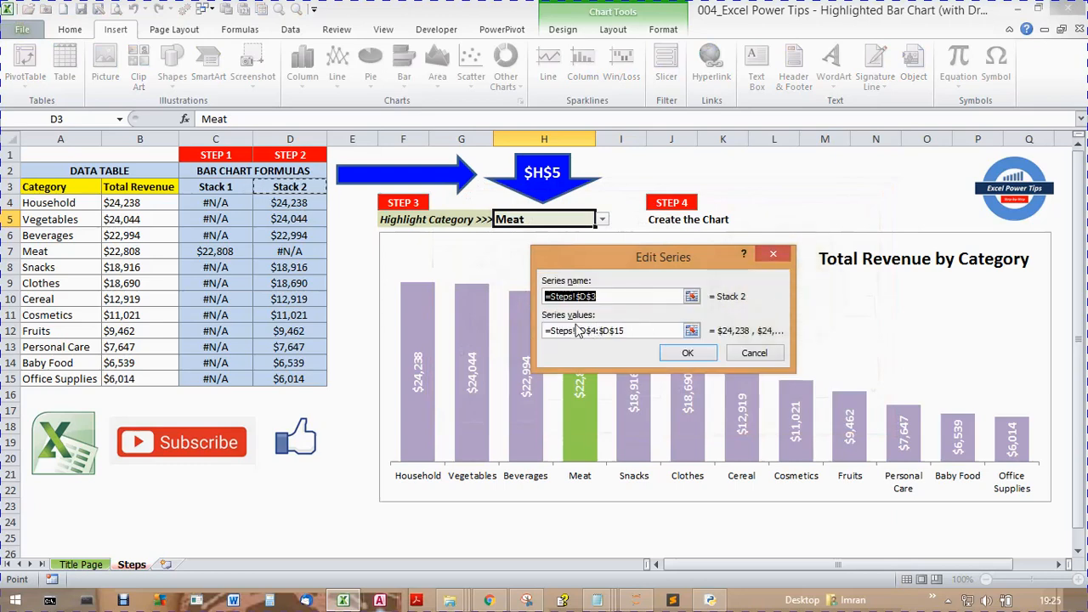
click(661, 332)
click(691, 331)
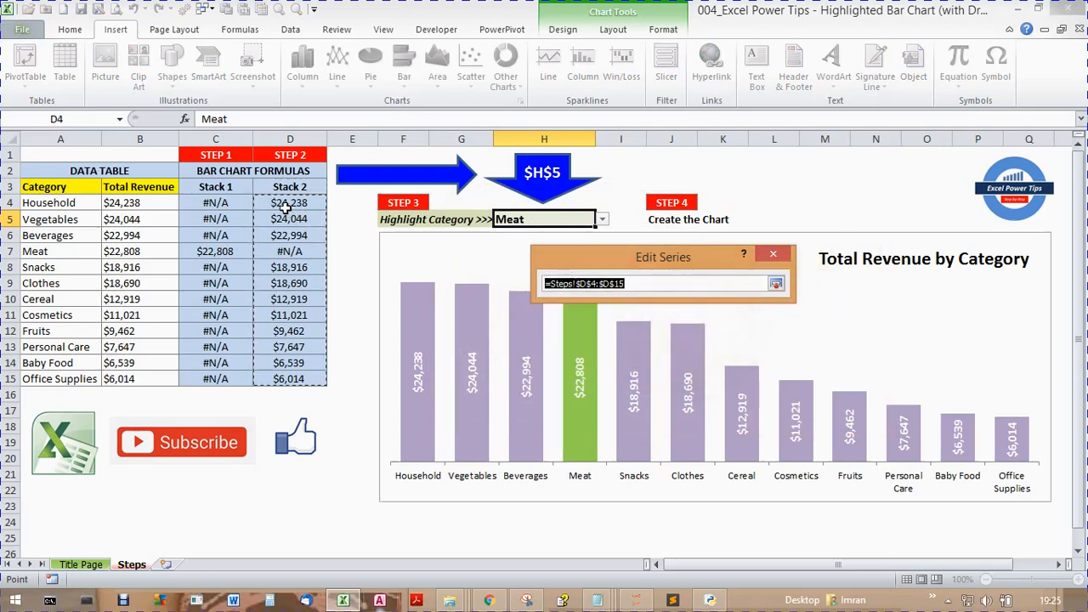
click(777, 283)
click(690, 353)
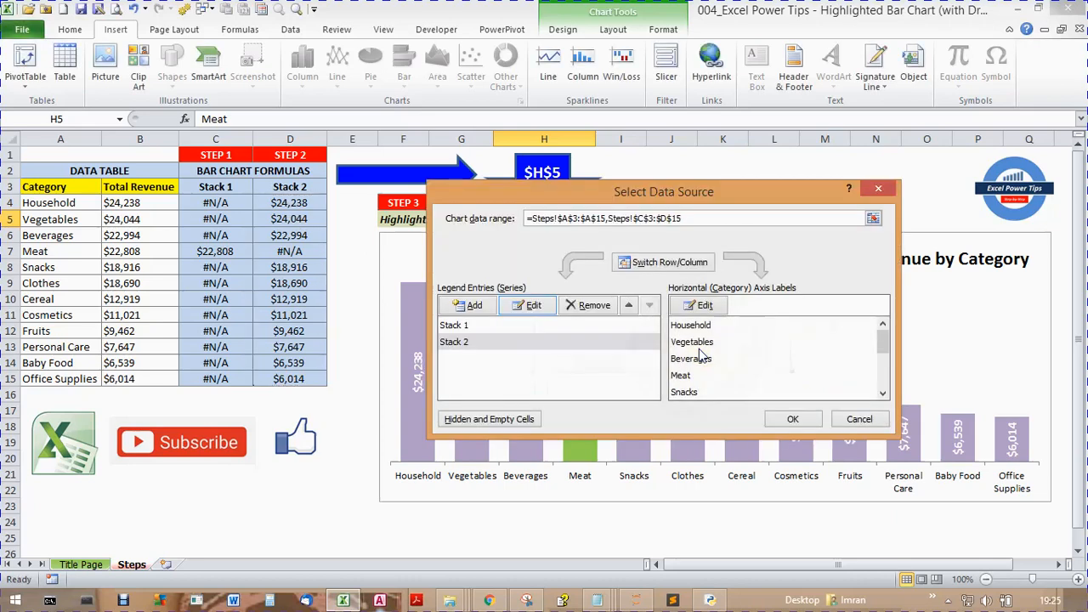
- Recheck the horizontal axis label range and accept the chart's data source settings
click(706, 306)
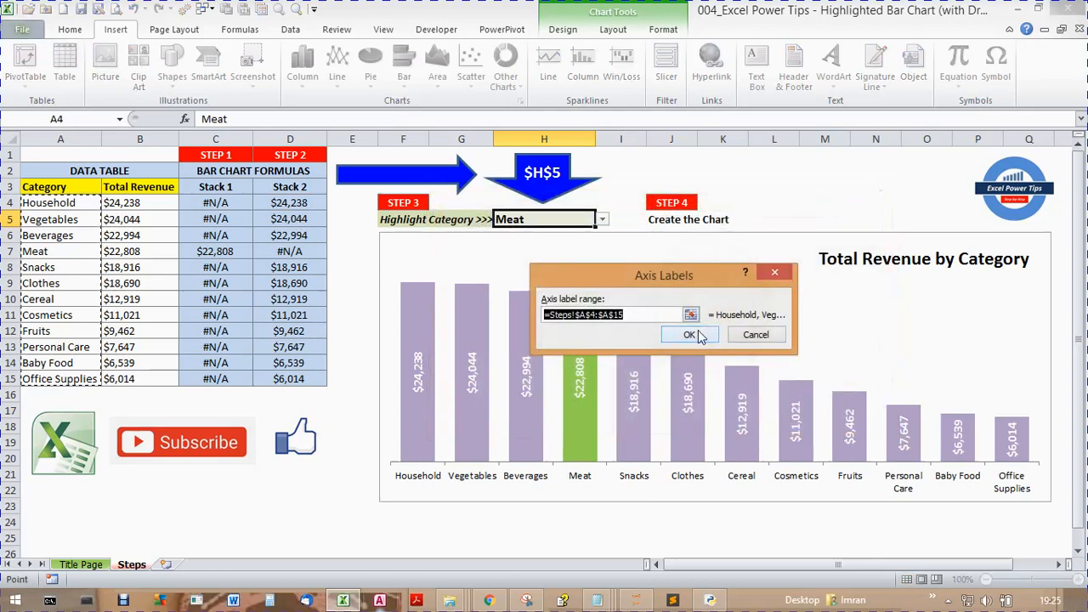
click(696, 335)
click(790, 418)
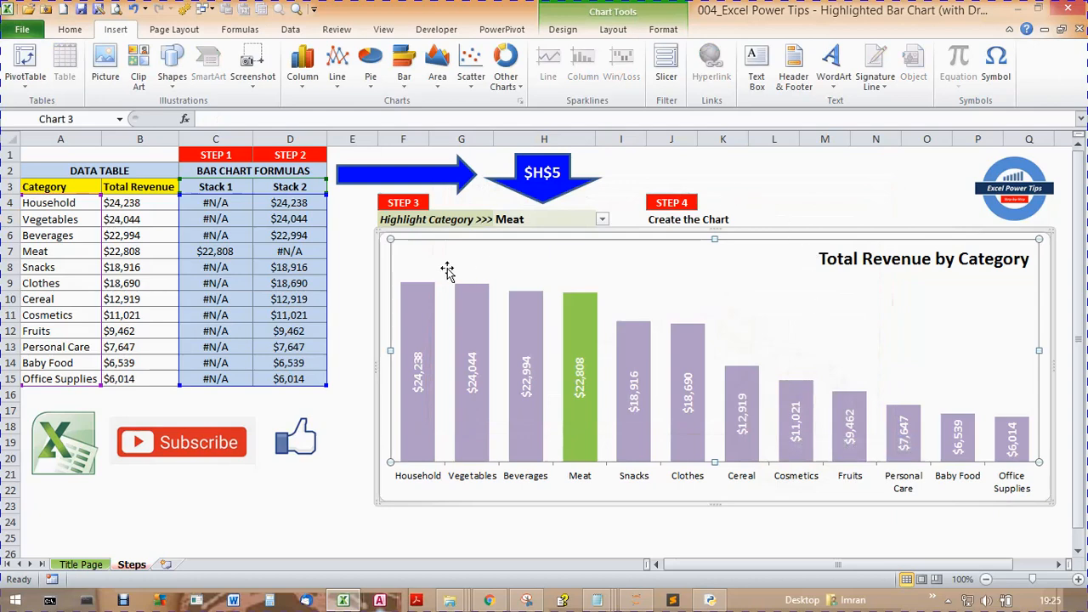
- Choose Cosmetics as the highlighted category in cell H5 and inspect its bar in the chart
click(336, 252)
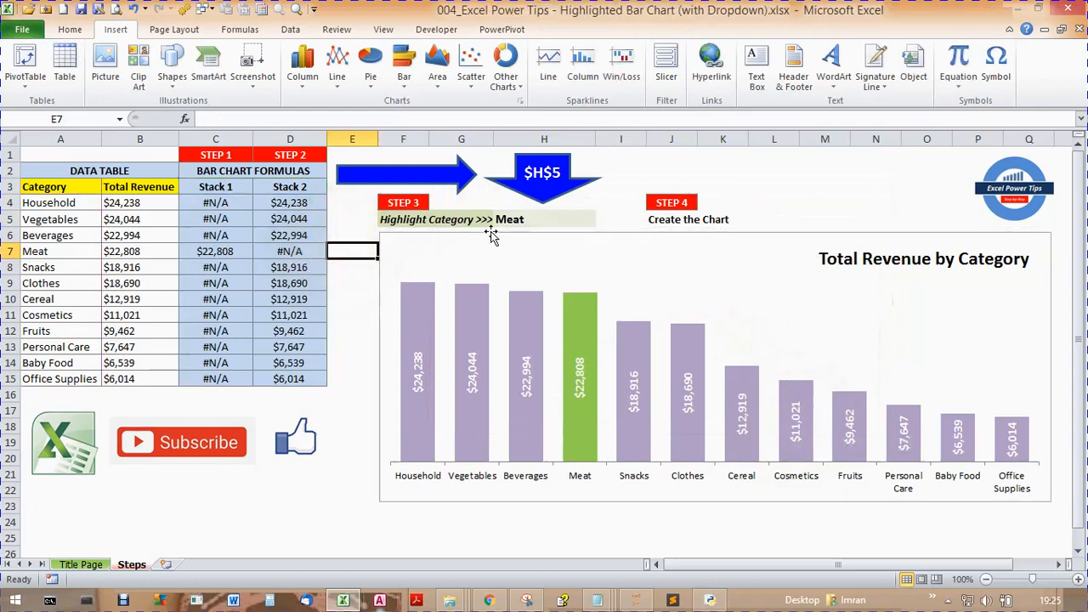
click(557, 220)
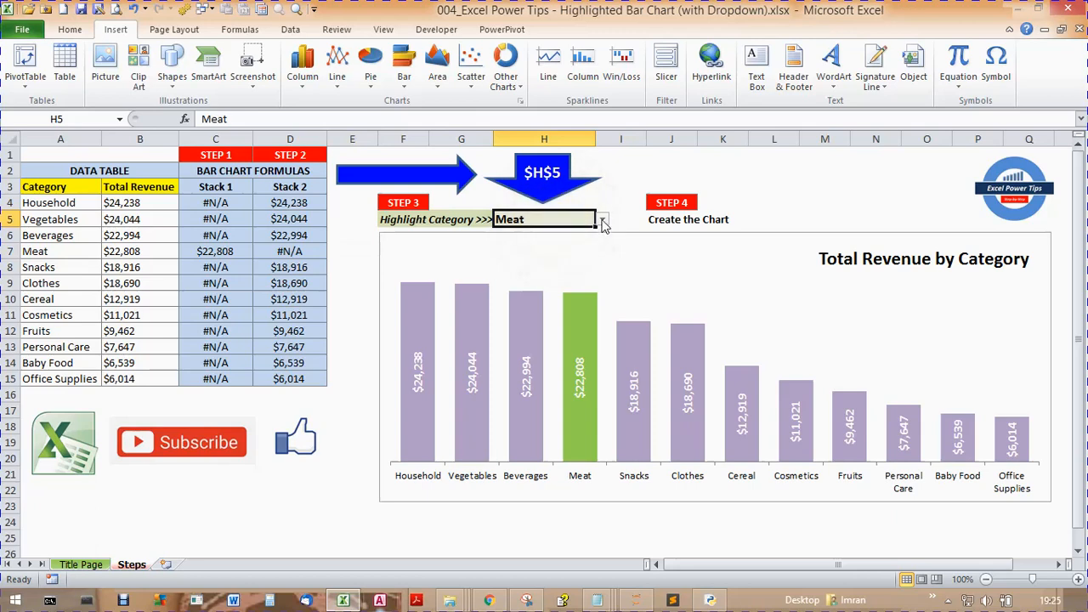
click(602, 223)
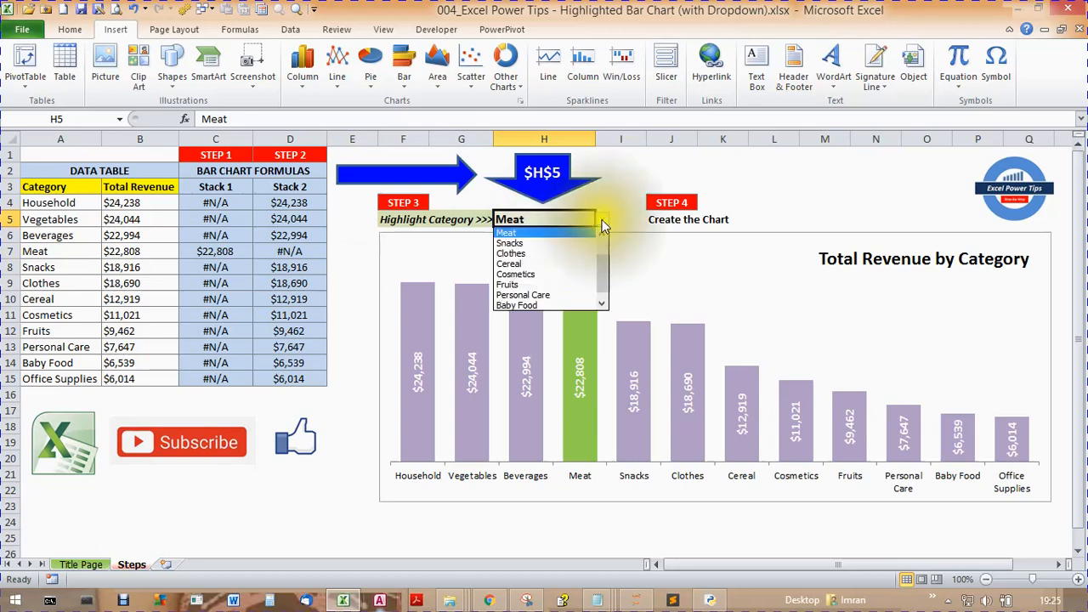
click(537, 275)
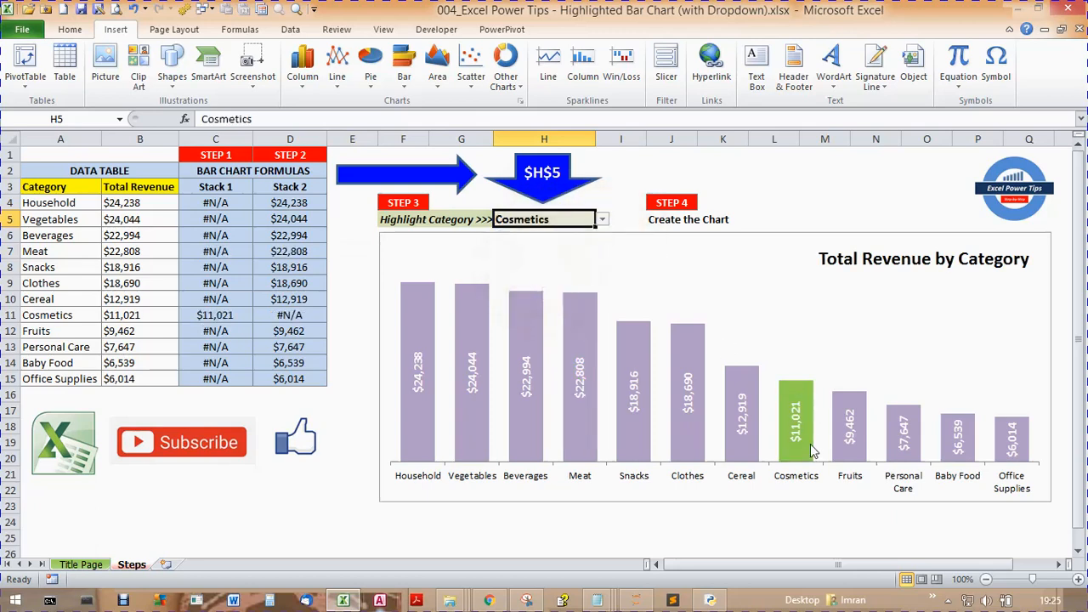
mouse_move(810, 450)
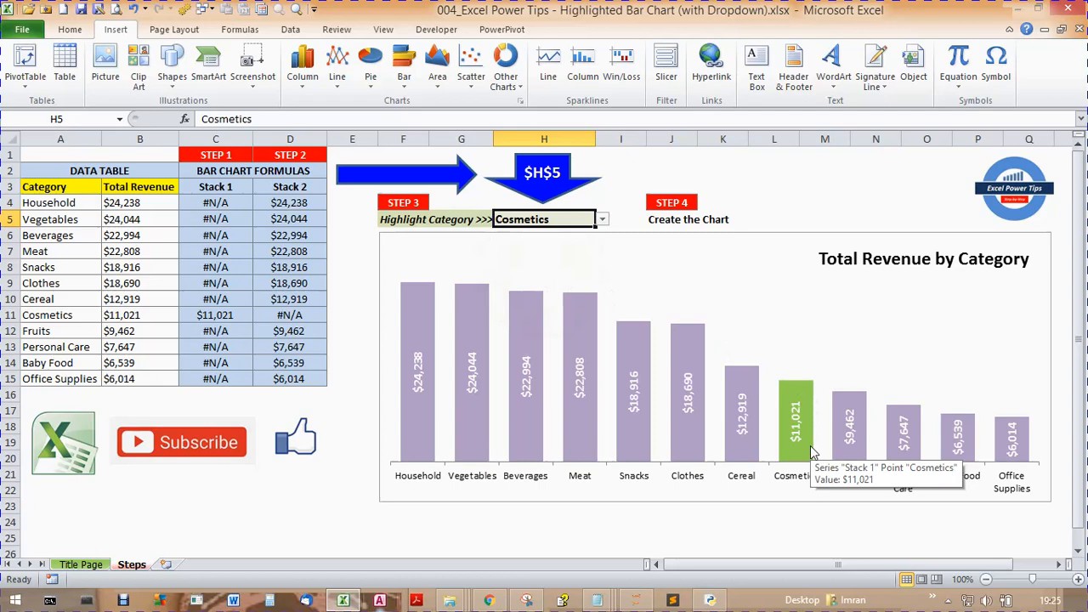